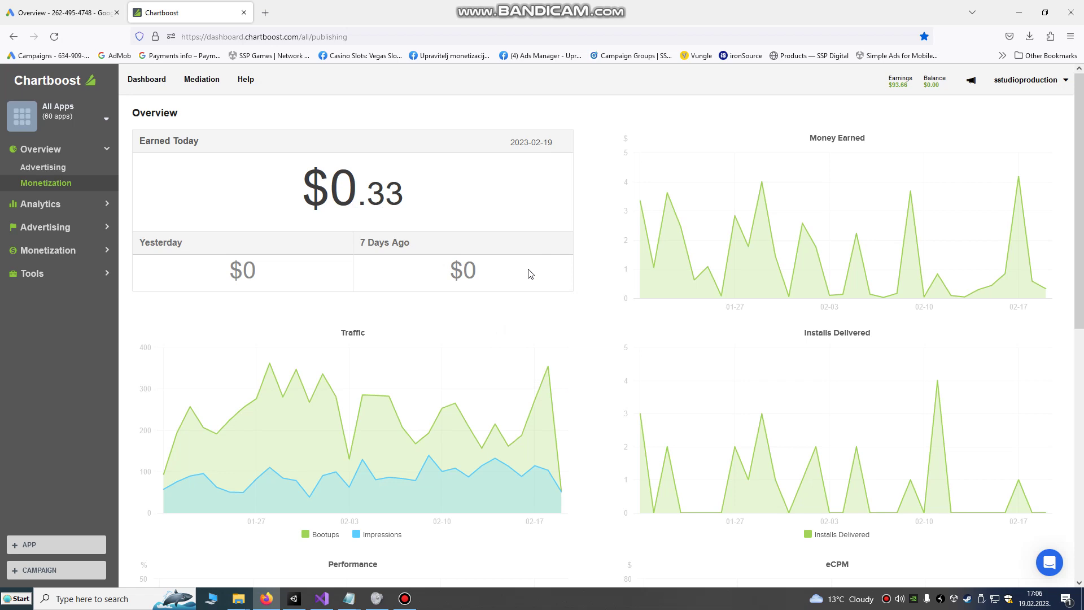
- Start a new Android app in the Chartboost dashboard named TestBlocks, portrait, not yet live
left_click(107, 90)
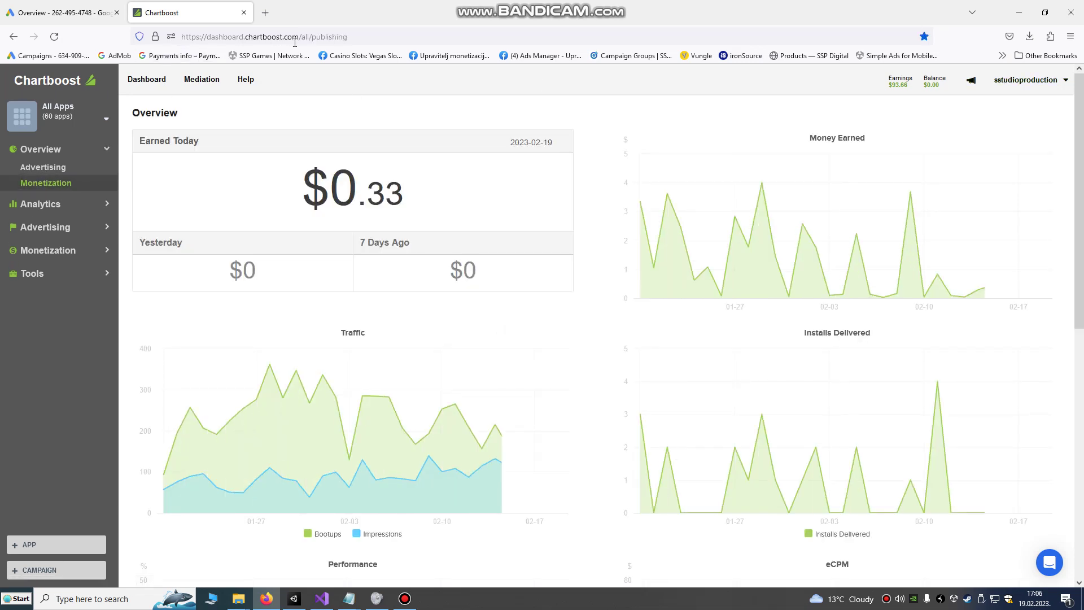
left_click(1016, 91)
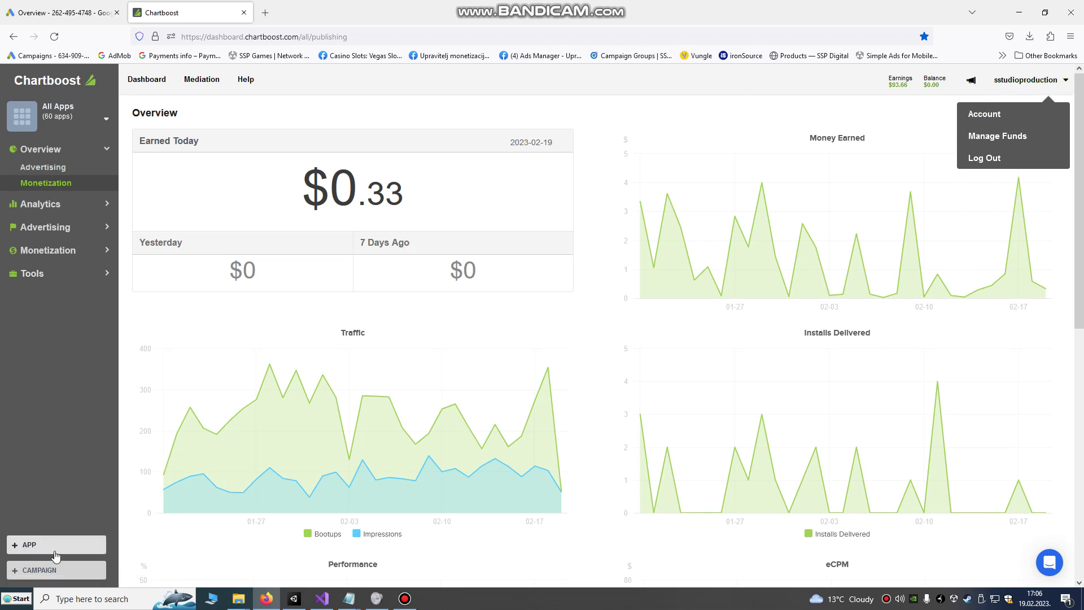
left_click(28, 546)
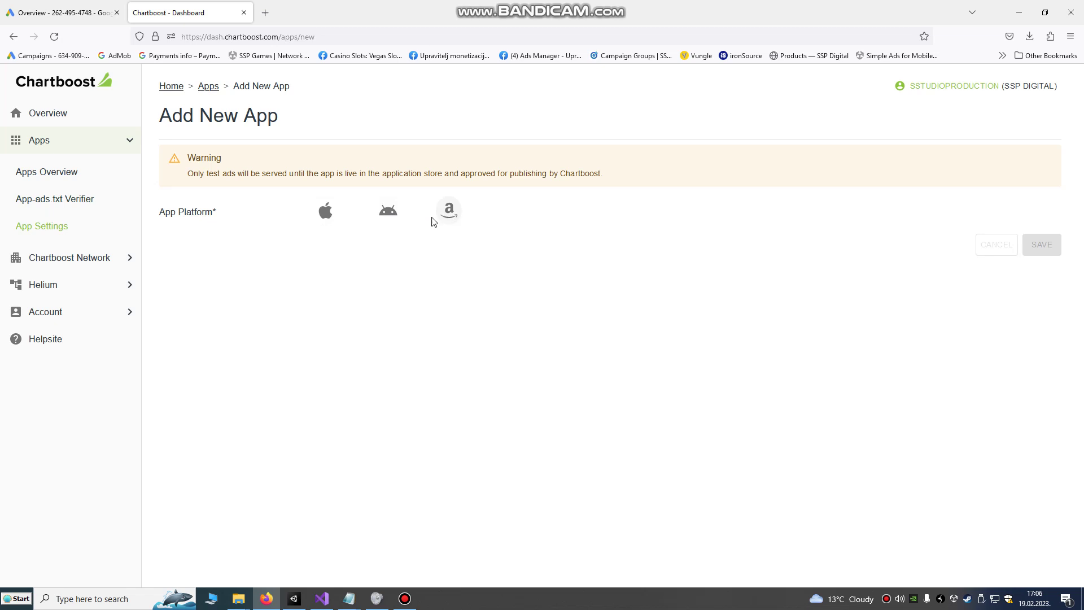
left_click(388, 211)
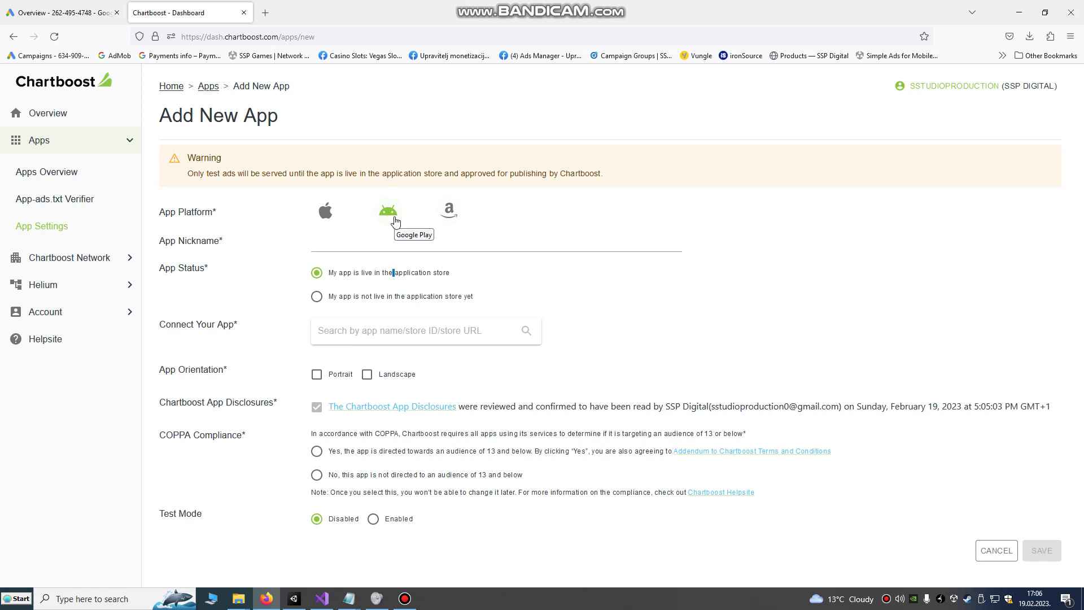
left_click(347, 243)
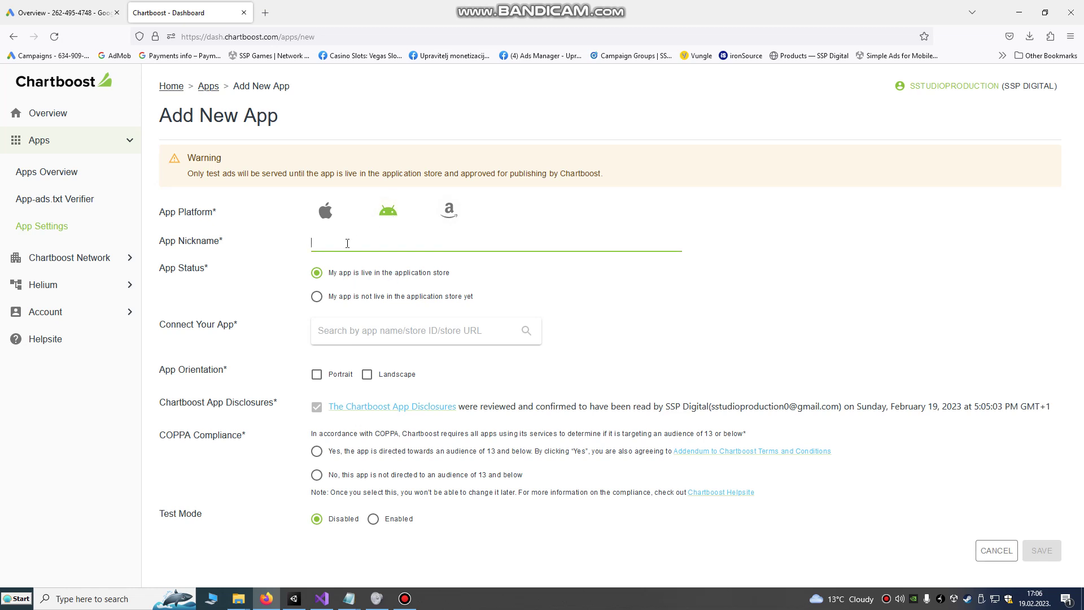
type("Te")
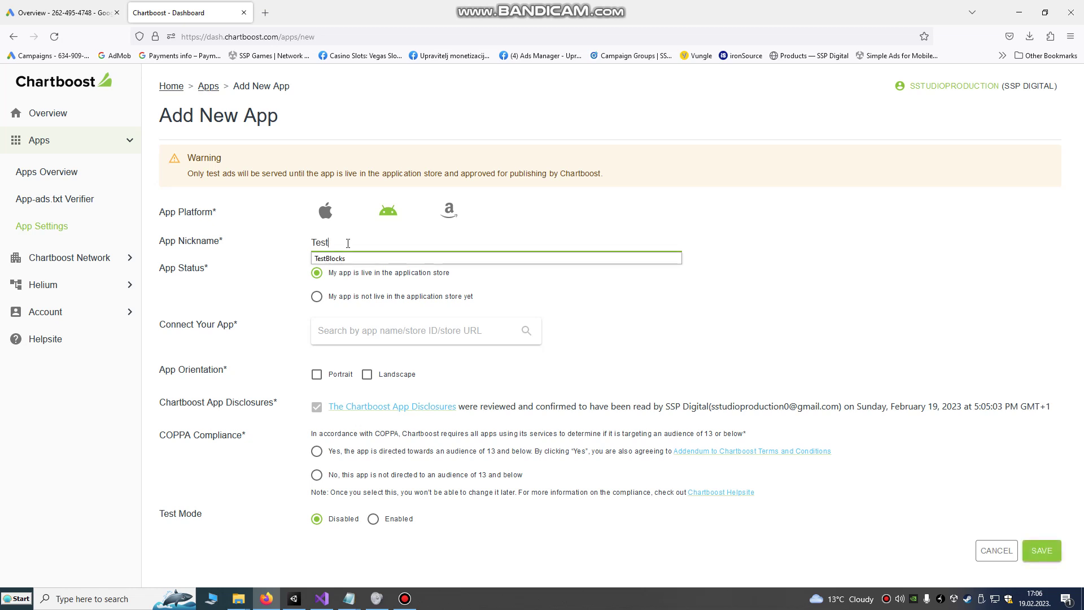
type("st")
left_click(350, 258)
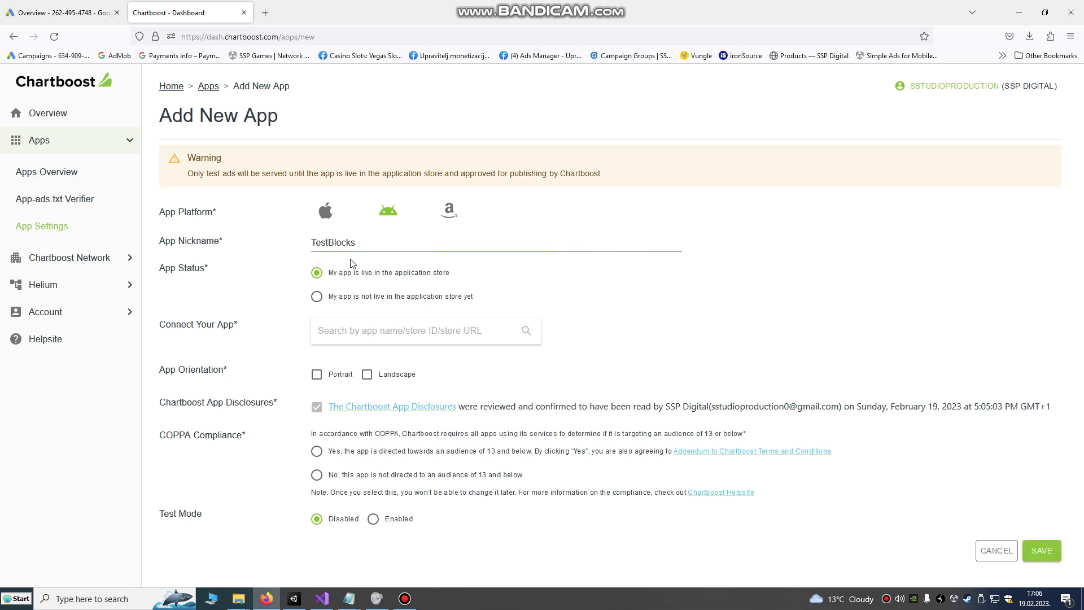
left_click(318, 375)
left_click(383, 335)
left_click(344, 297)
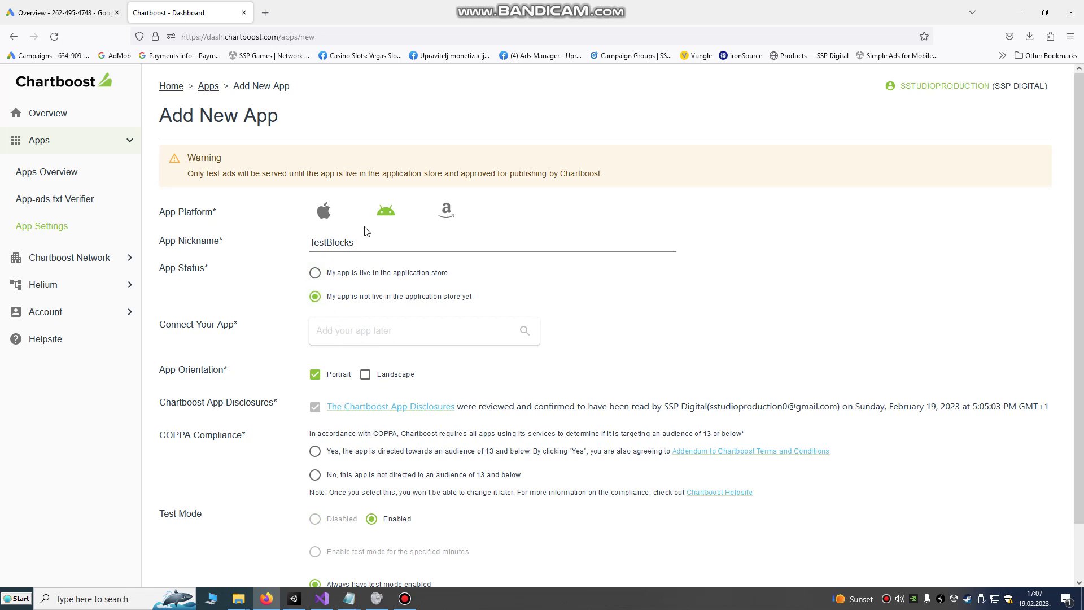
- Re-enter the Android platform, portrait orientation and TestBlocks nickname on the new app form
left_click(382, 219)
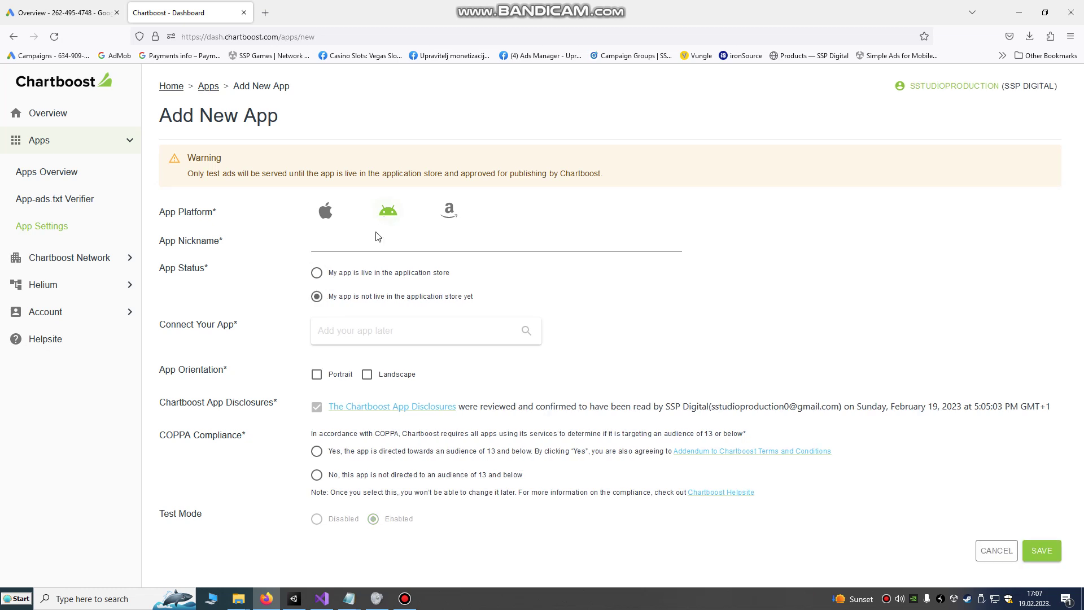
left_click(314, 375)
scroll(362, 345, "down", 2)
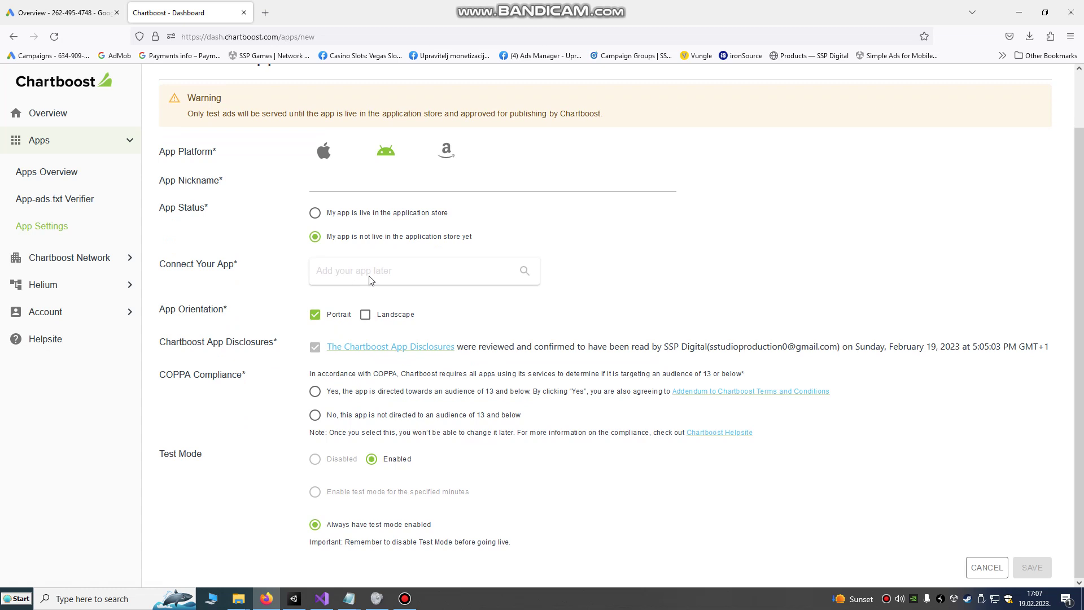
left_click(361, 182)
type("Tes")
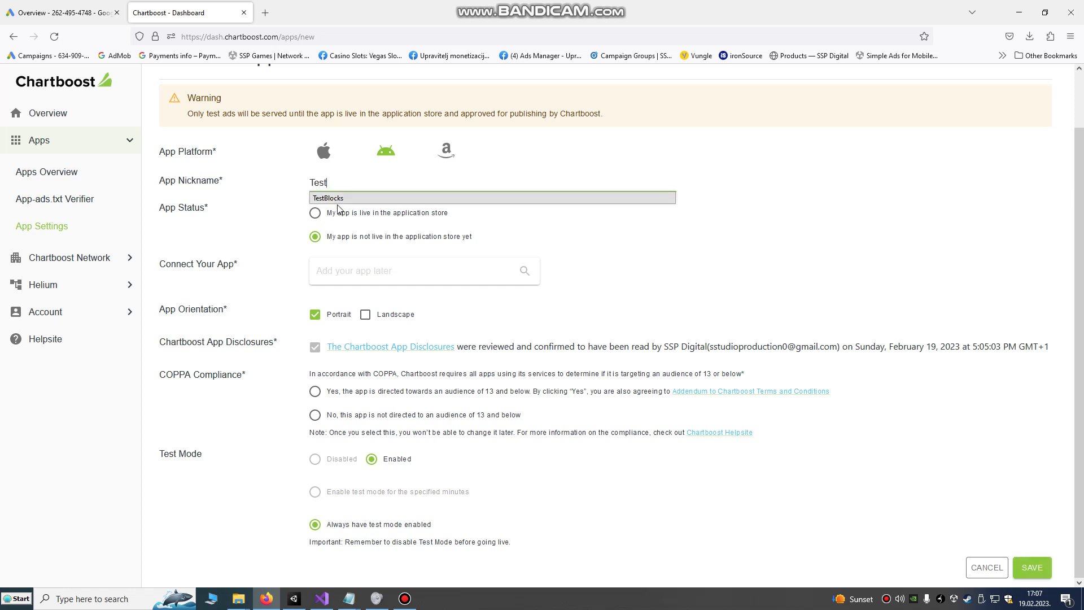
type("t")
left_click(344, 199)
left_click(361, 284)
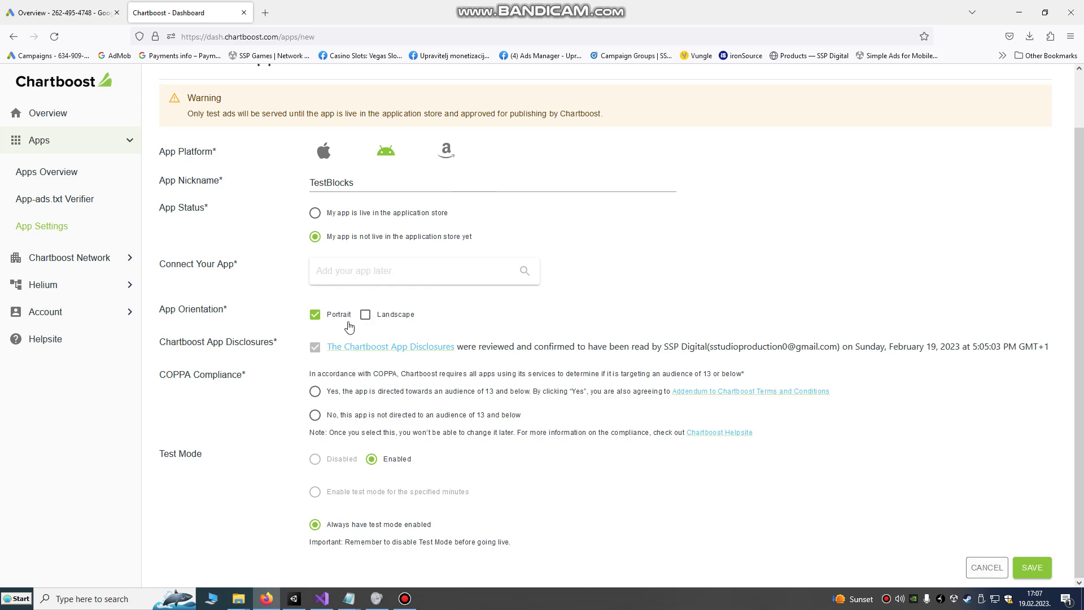
- Mark the app as directed at under-13 audiences (COPPA Yes) and save TestBlocks
left_click(289, 602)
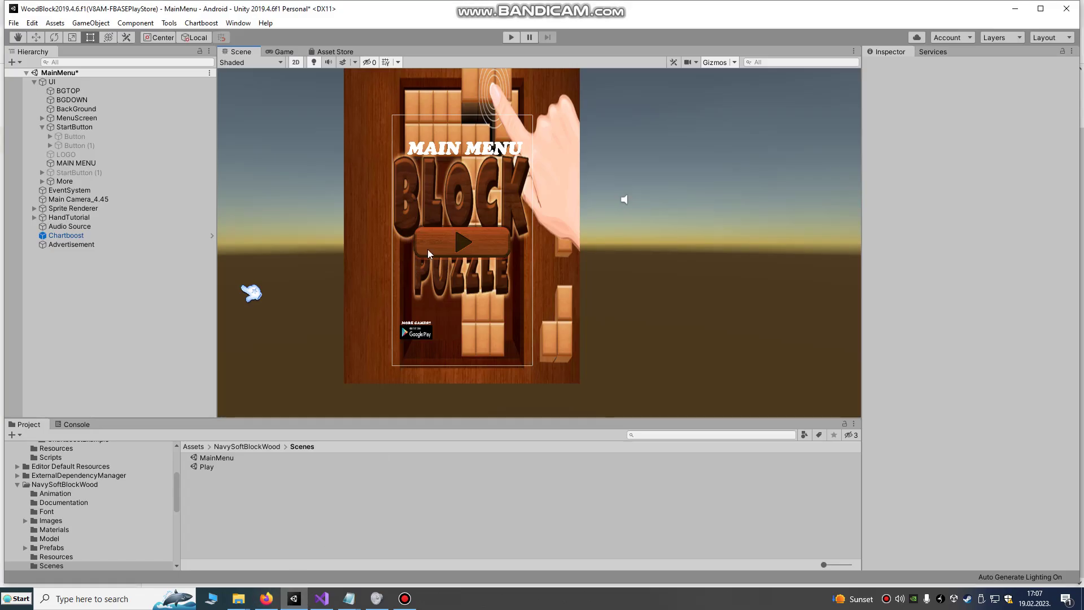
left_click(265, 600)
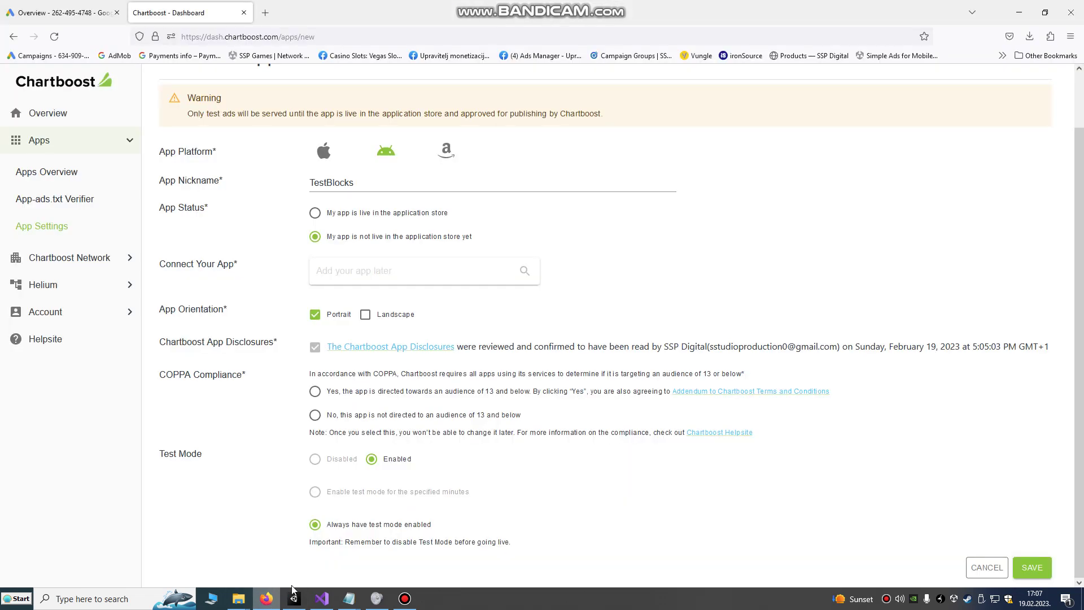
left_click(1032, 580)
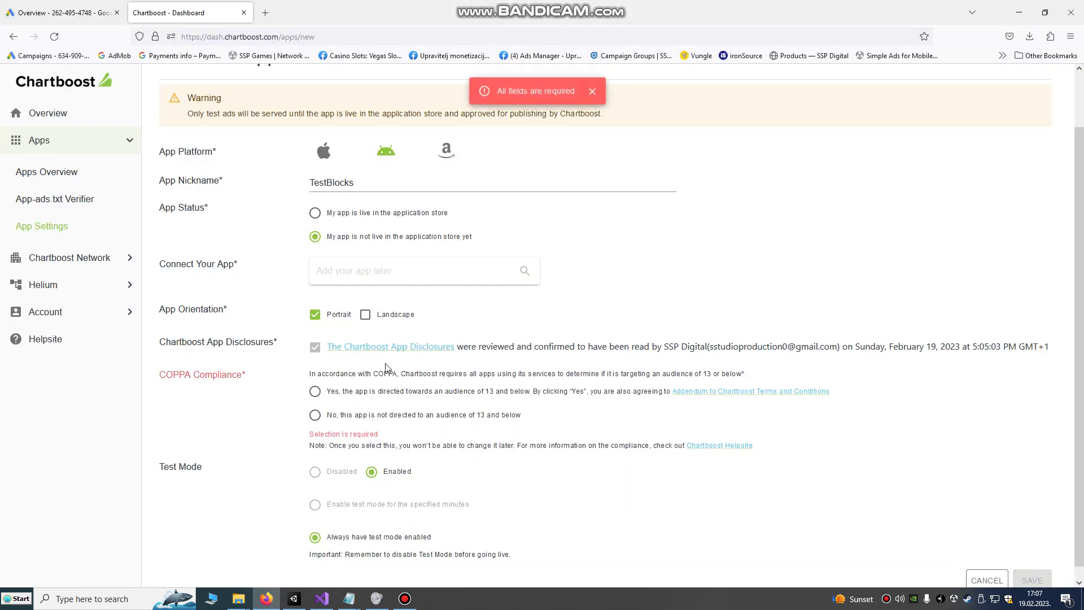
left_click(315, 392)
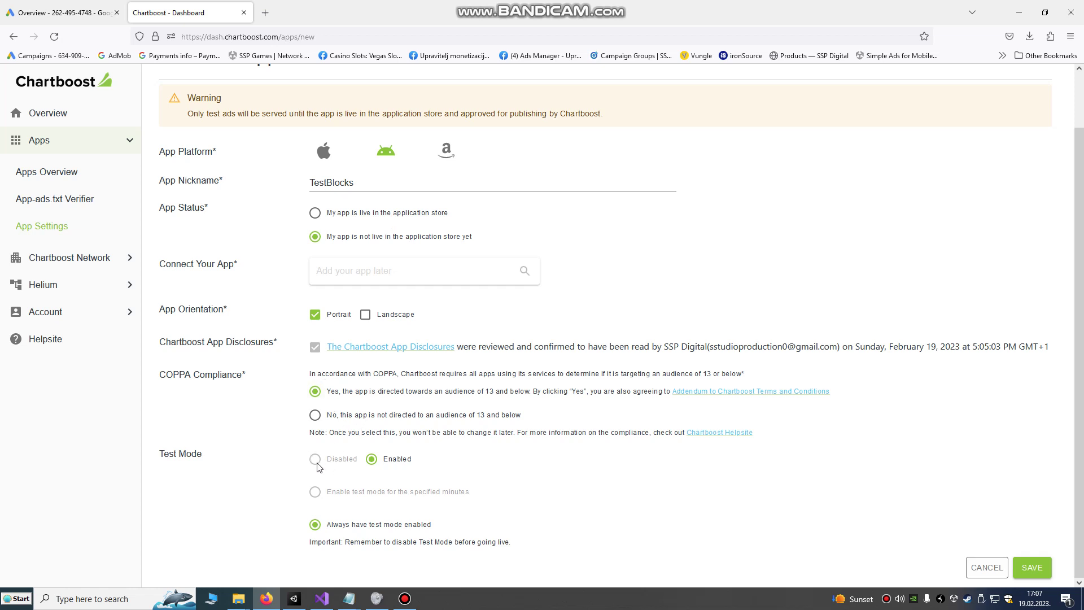
left_click(1039, 576)
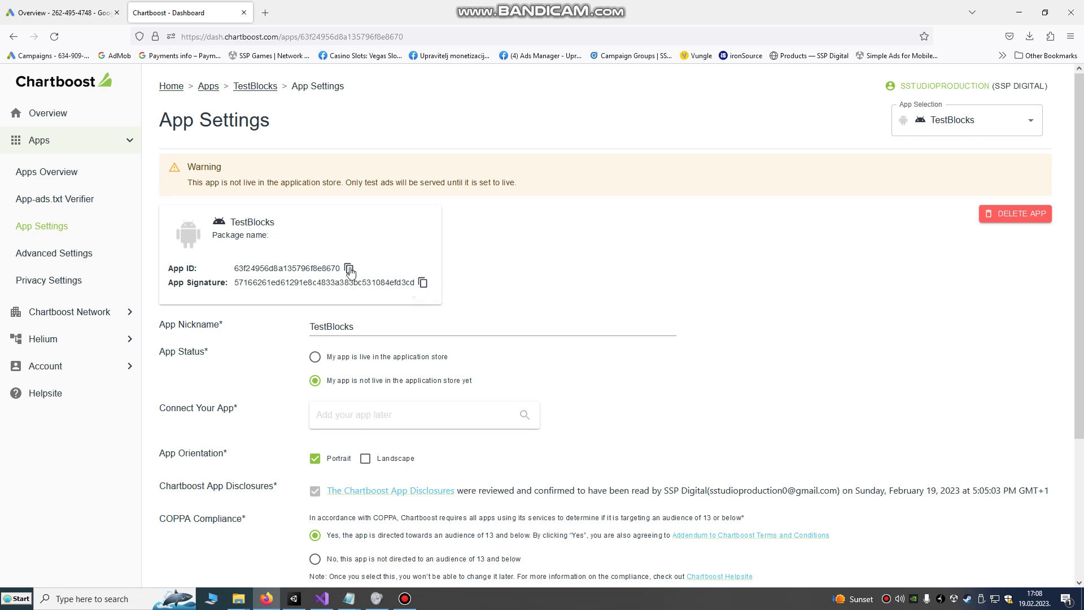
- Copy the App ID, then import CBUnityPlugin_8_1_0 from ADS NEW 2023 > Chartboost-Unity-8.1.0
left_click(350, 268)
left_click(293, 599)
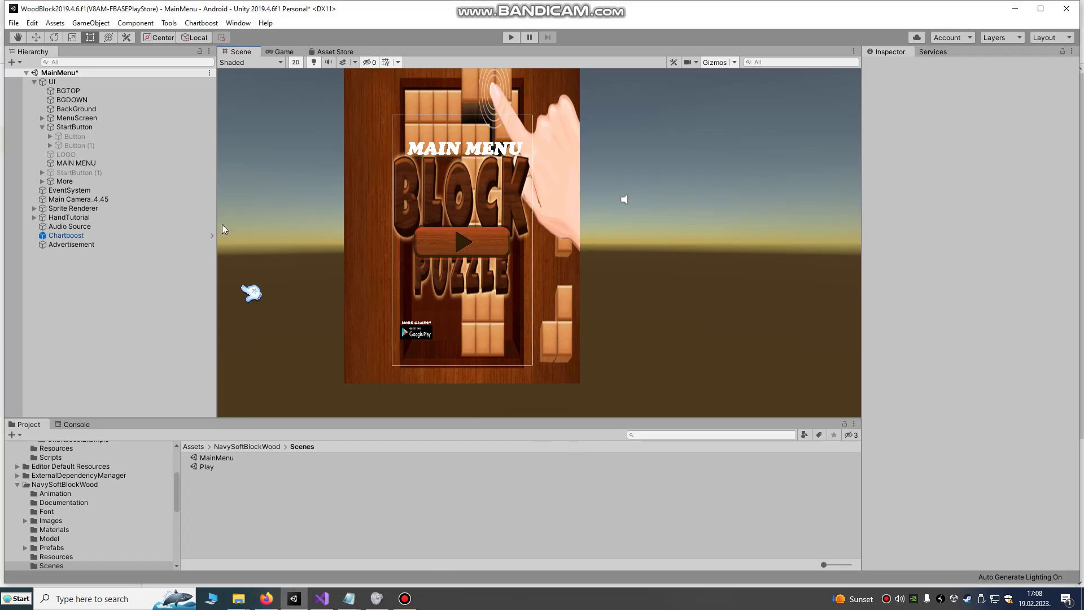
left_click(55, 22)
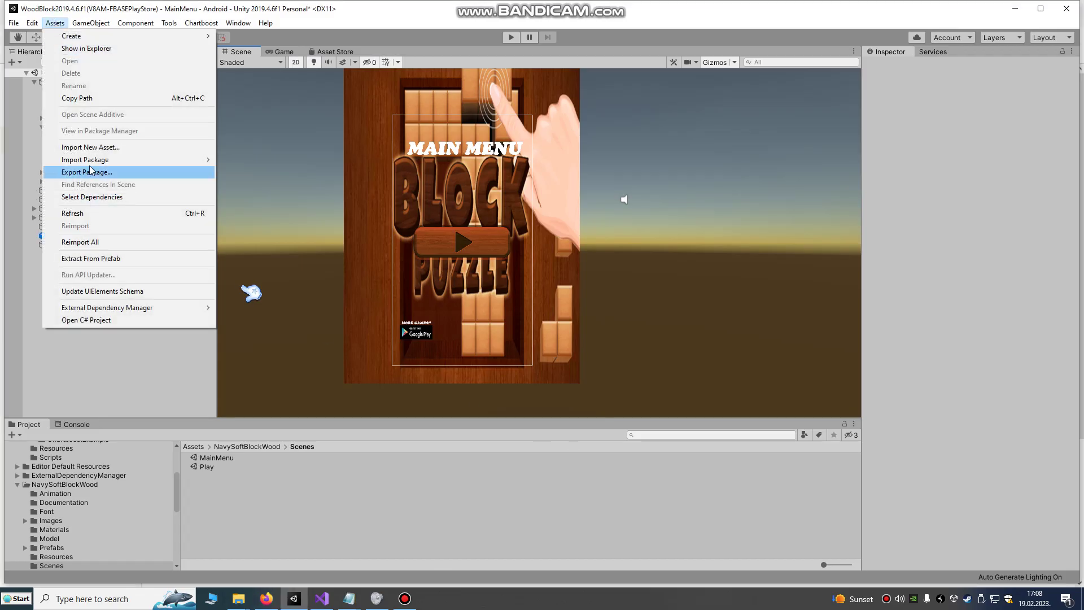
mouse_move(92, 164)
left_click(252, 160)
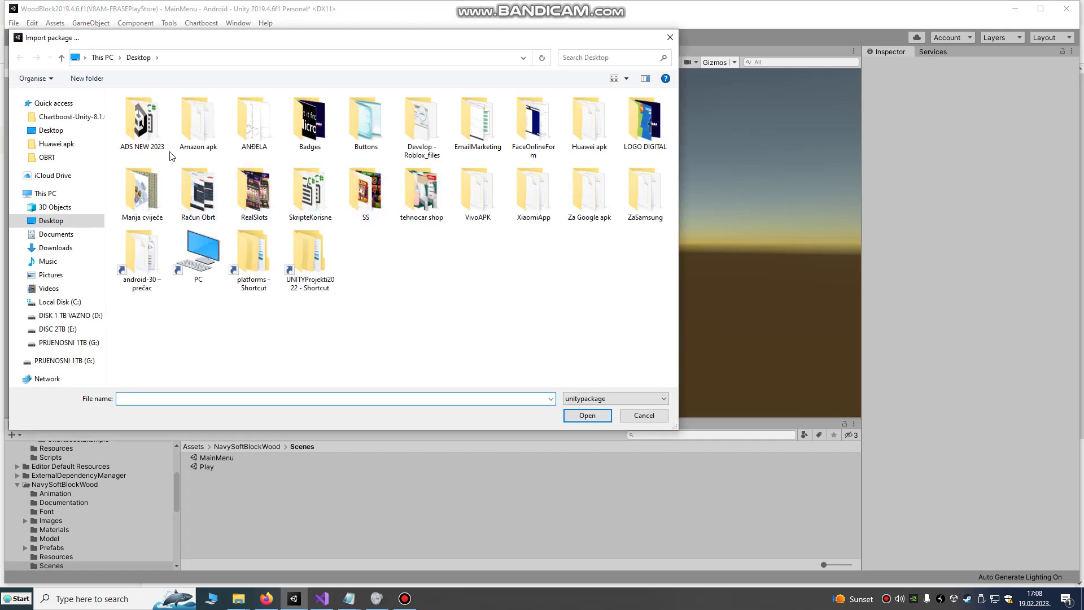
double_click(161, 148)
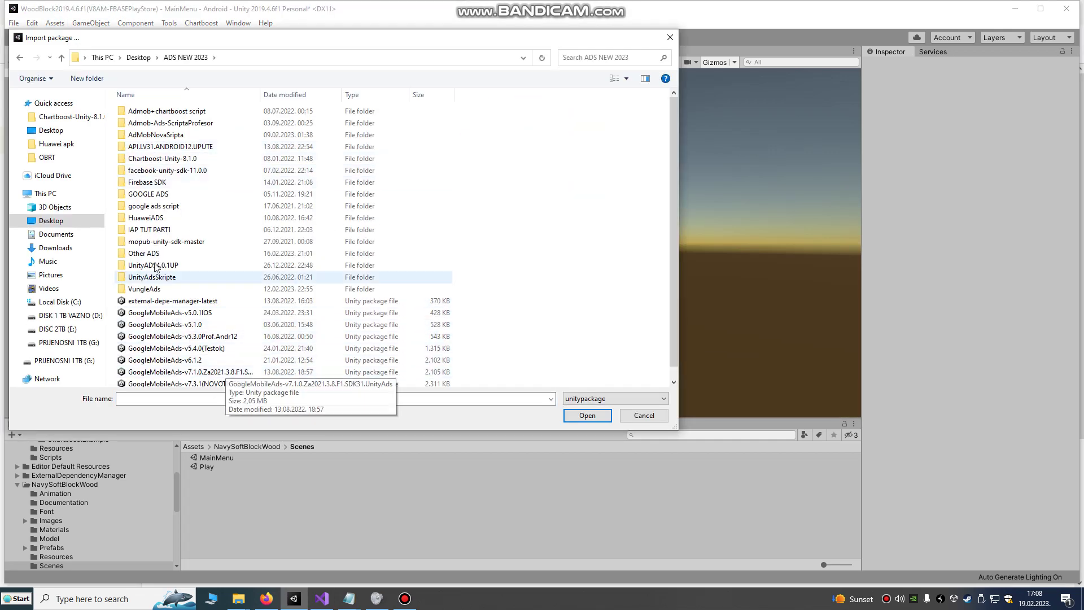
double_click(163, 159)
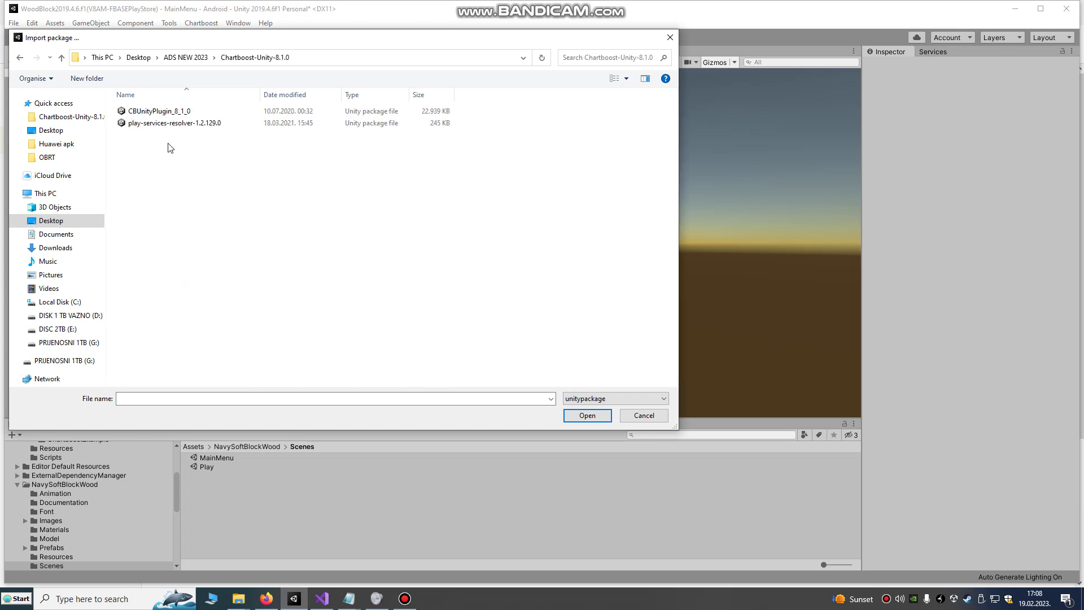
double_click(156, 111)
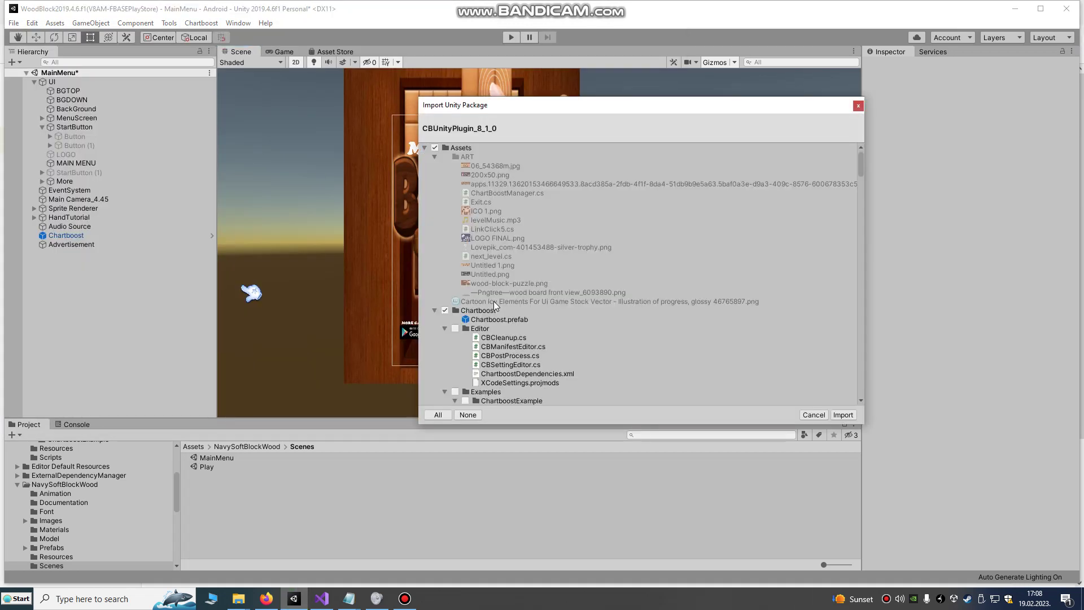
scroll(548, 310, "down", 15)
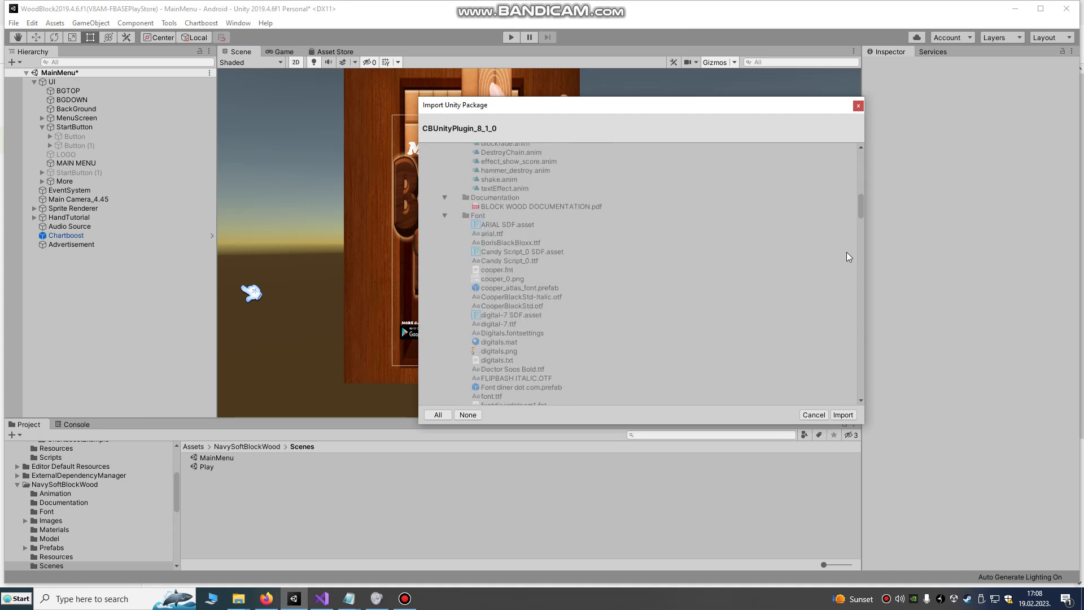
left_click_drag(863, 213, 856, 399)
left_click(842, 414)
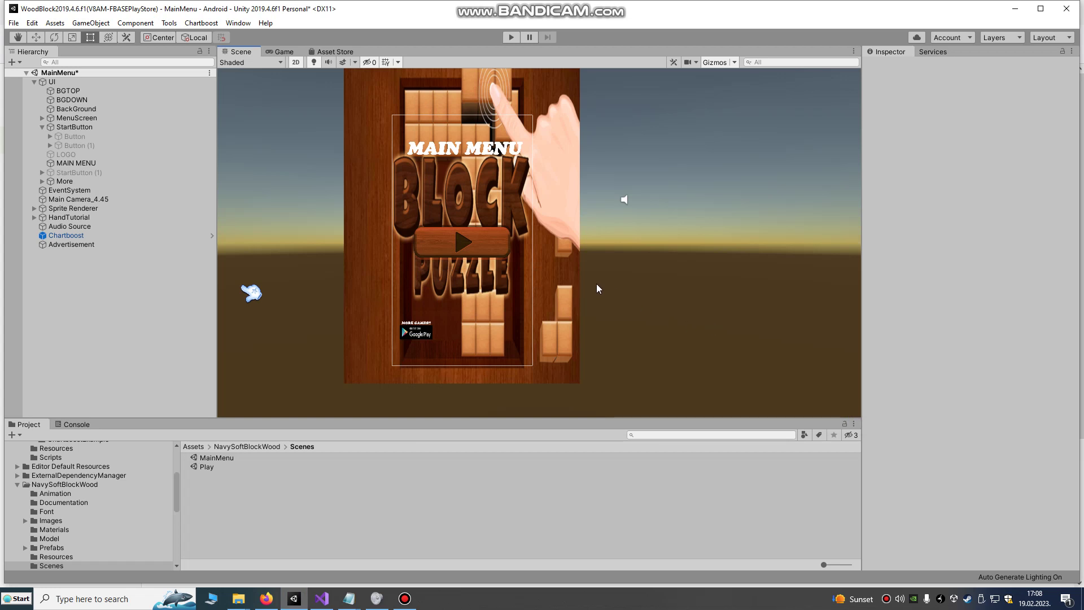
- Show the ChartboostSettings asset with its iOS, Google Play and Amazon App Id and Signature fields
scroll(540, 333, "up", 2)
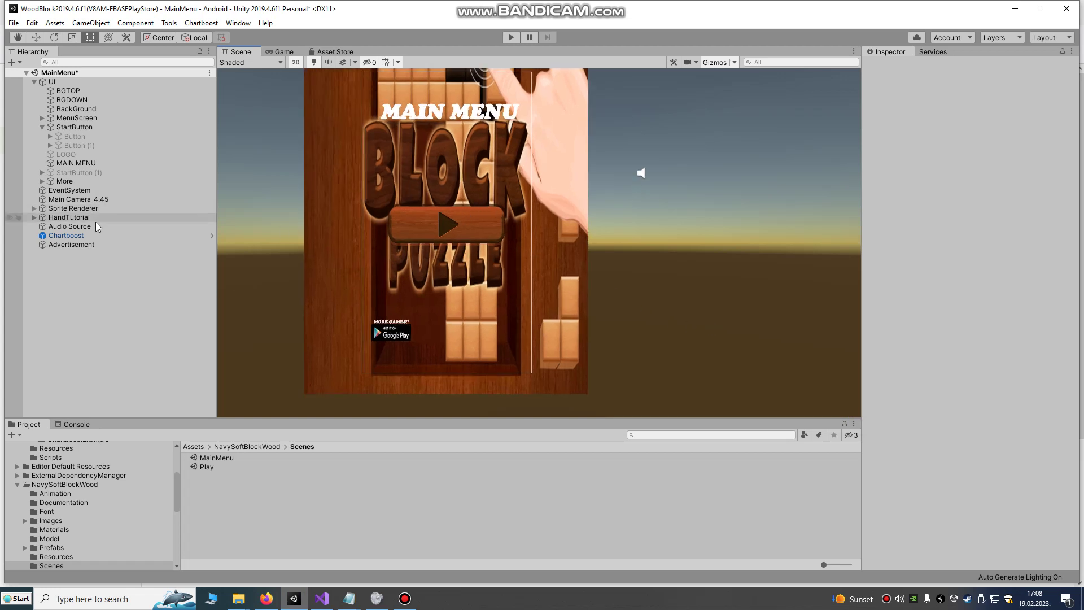
left_click(73, 244)
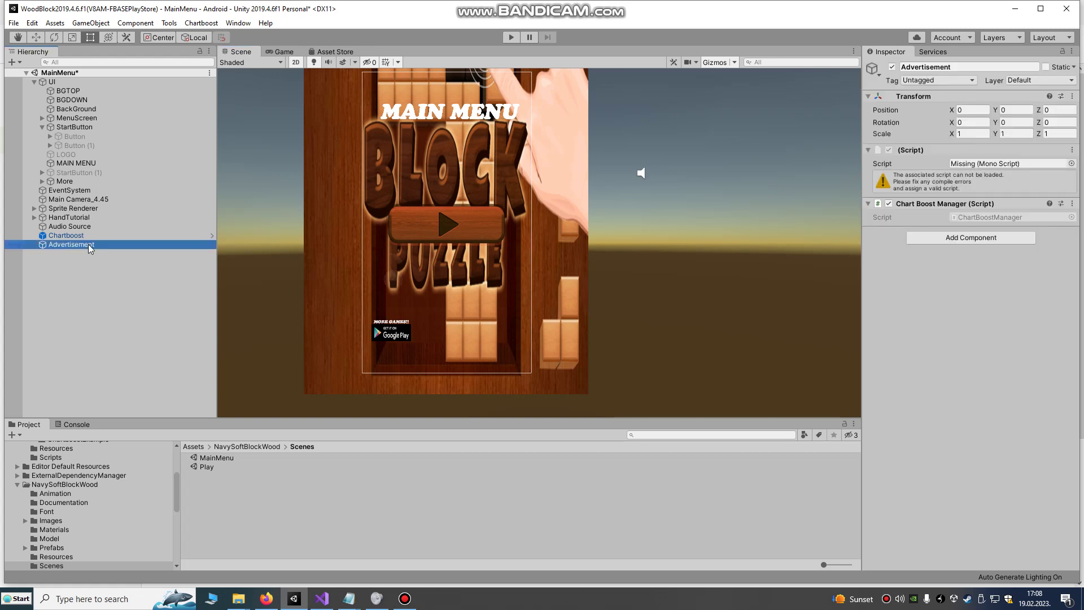
left_click(96, 234)
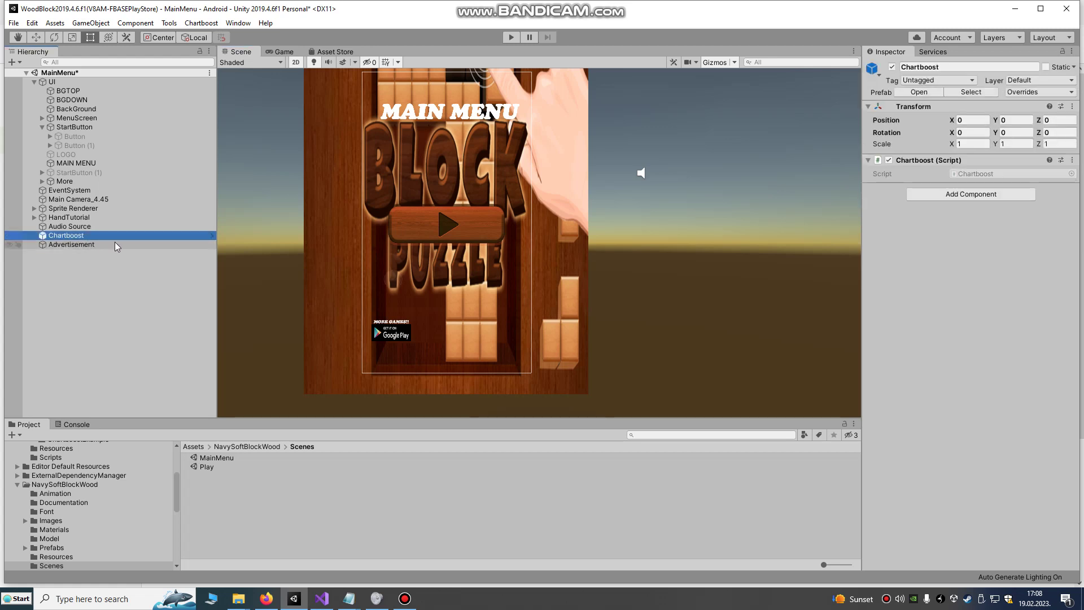
left_click(212, 24)
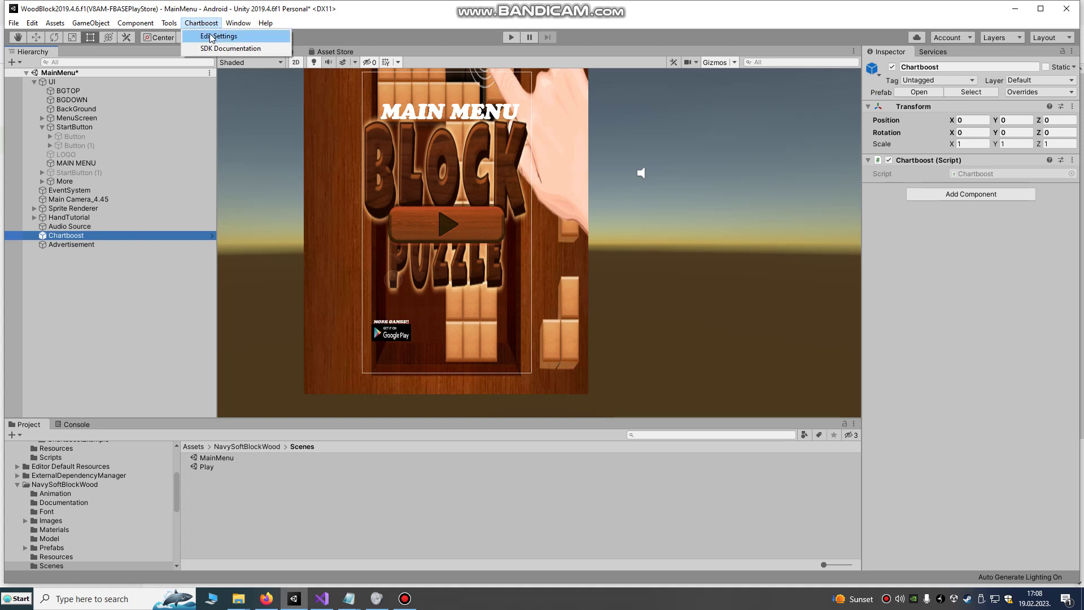
left_click(214, 38)
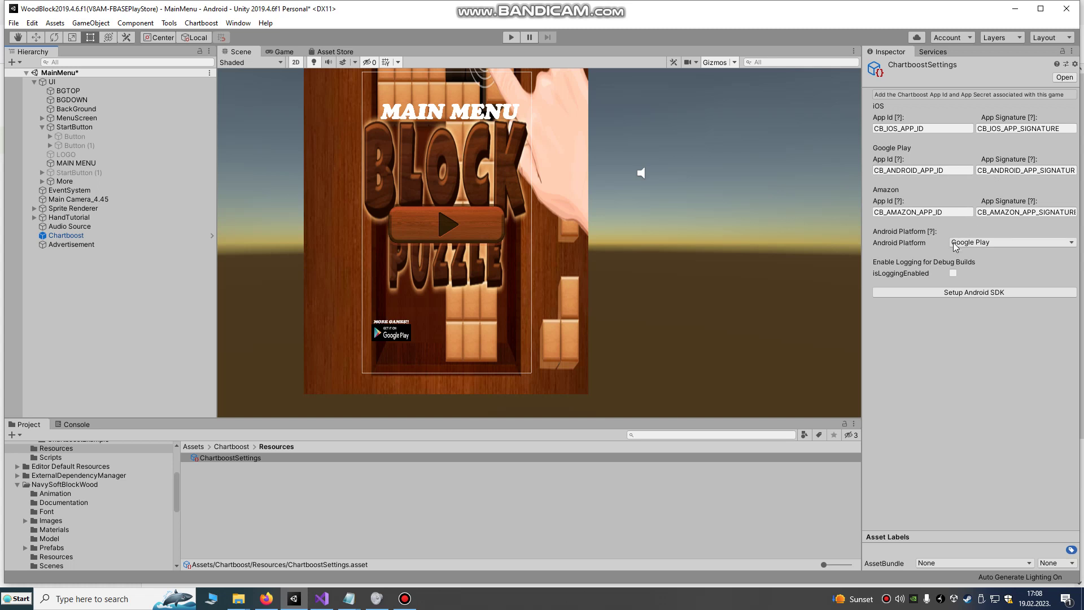
- Paste the dashboard's App ID into the Google Play App Id field
left_click(266, 598)
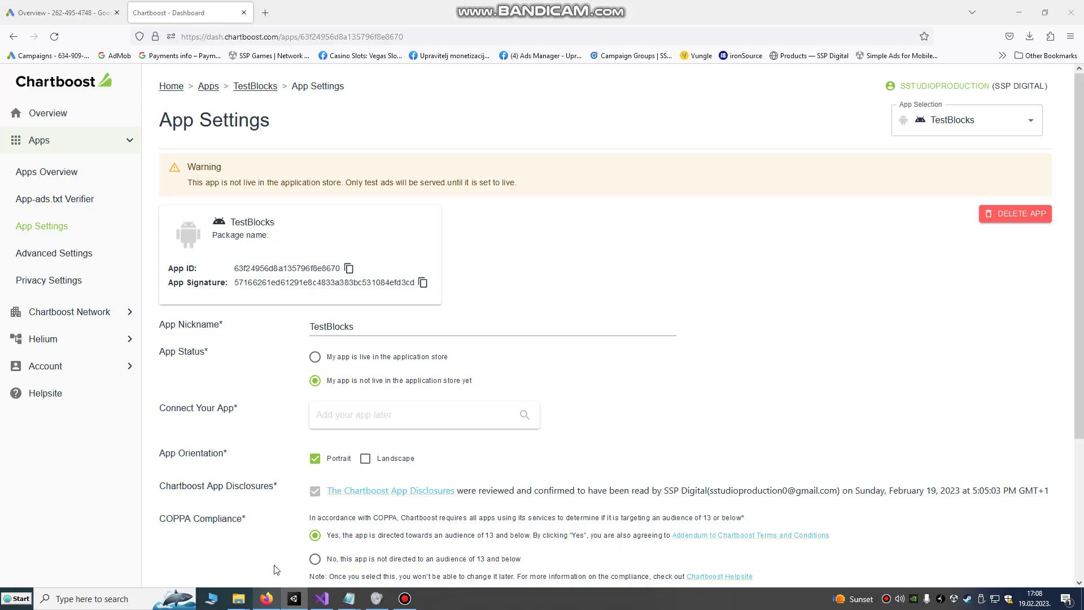
left_click(349, 268)
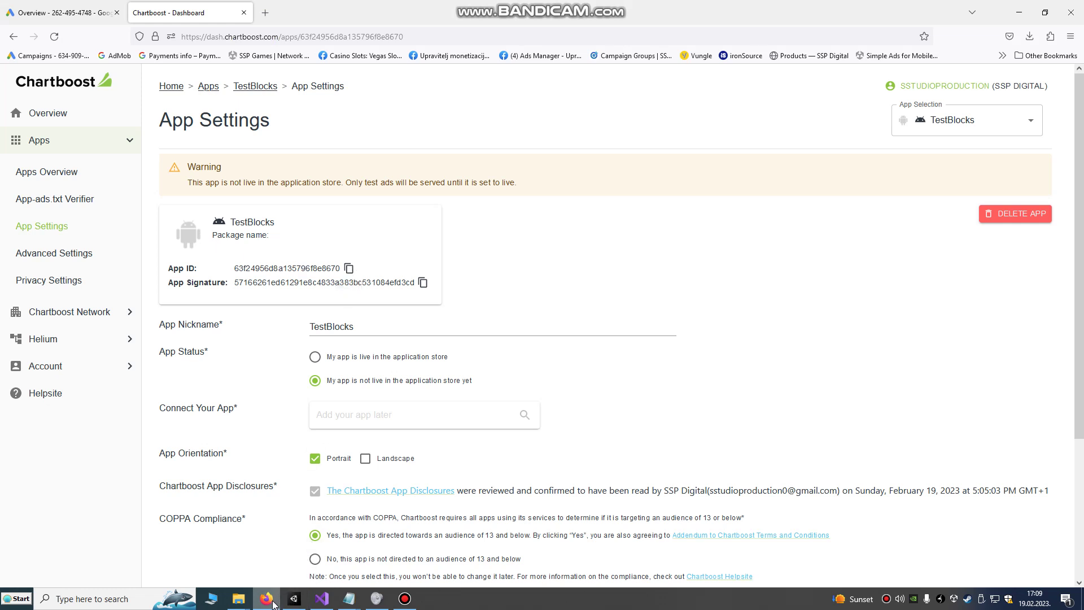
left_click(295, 598)
left_click(933, 171)
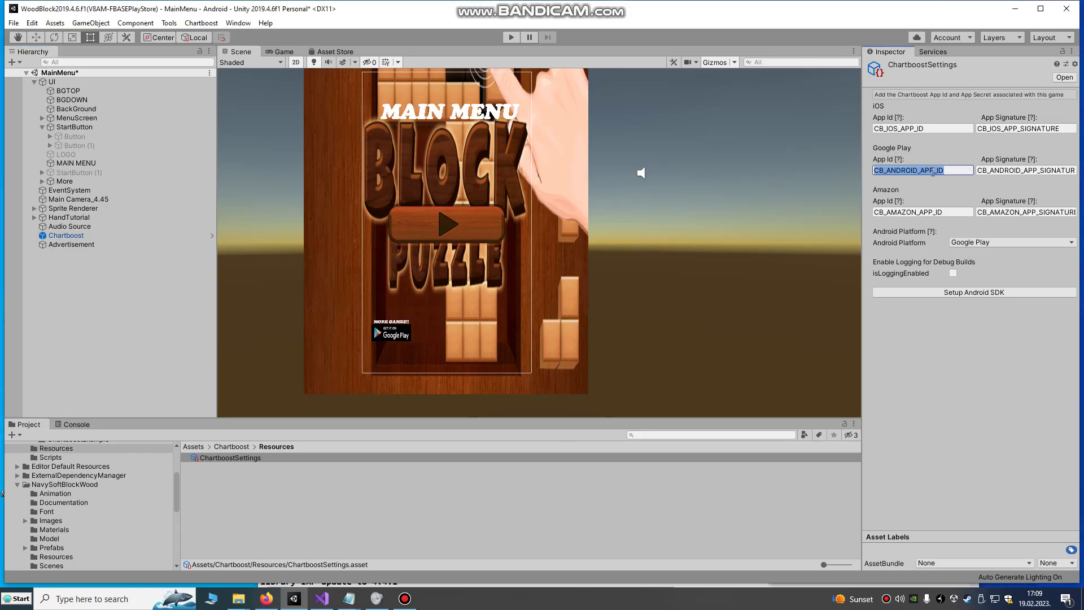
key("ctrl+v")
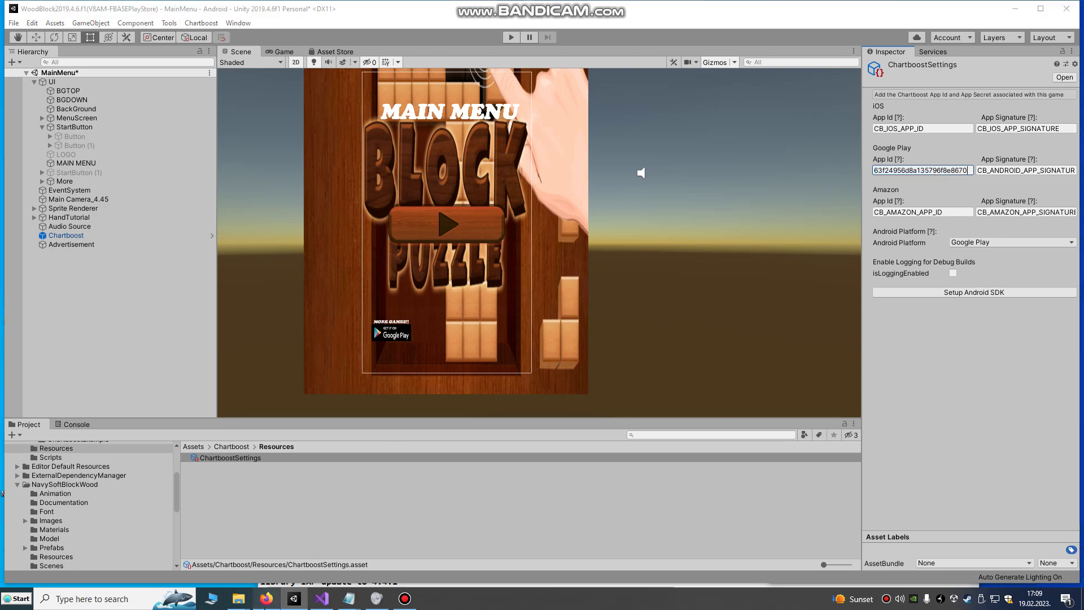
- Paste the dashboard's App Signature into the Google Play App Signature field
left_click(267, 598)
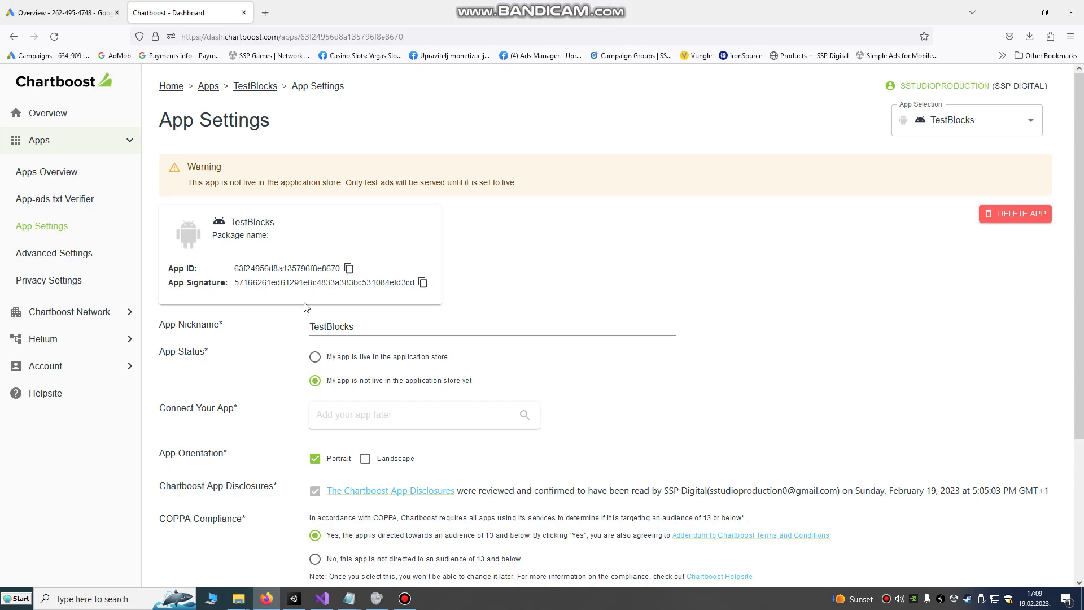
left_click(423, 282)
left_click(267, 599)
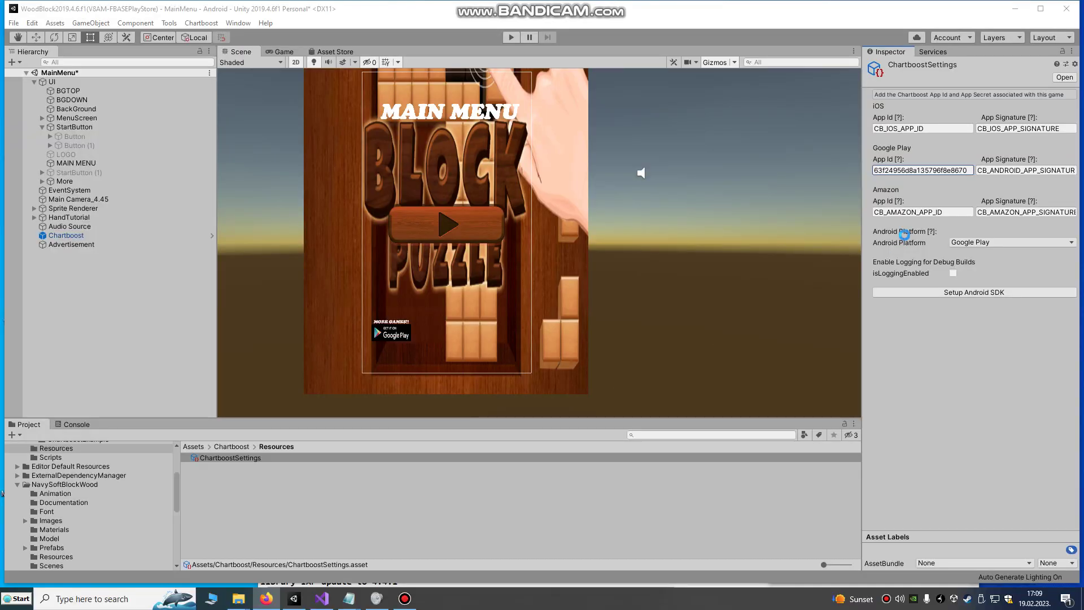
left_click(1000, 169)
key("ctrl+v")
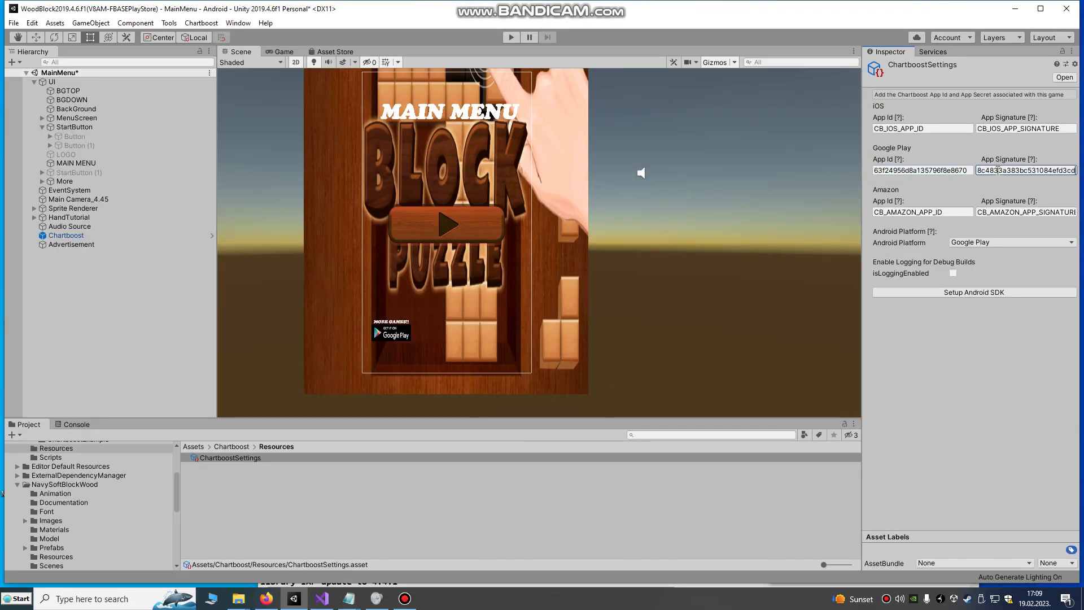
left_click(973, 244)
- Keep Google Play as the Android platform, run Setup Android SDK, and dismiss the success message
left_click(974, 244)
left_click(956, 295)
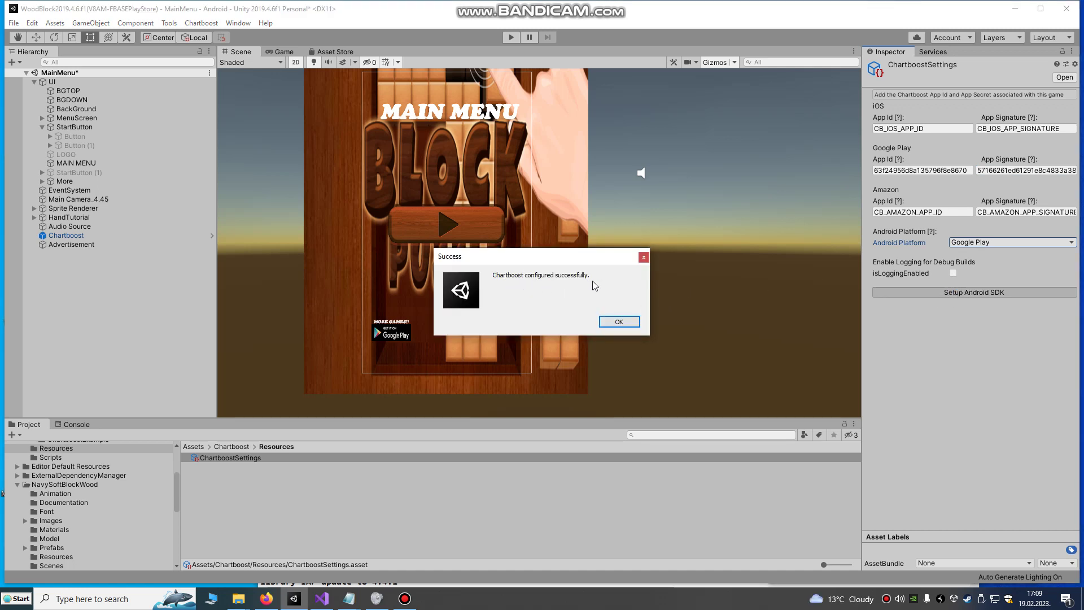
left_click(628, 322)
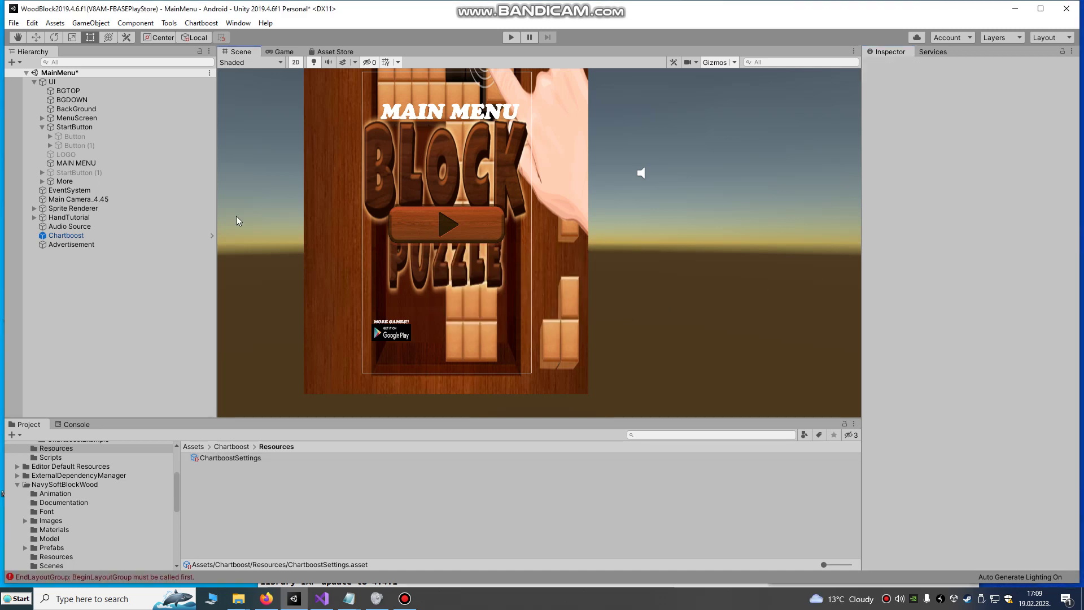
- Add the Chartboost prefab to the scene and inspect the Audio Source, Chartboost and Advertisement objects
left_click(81, 237)
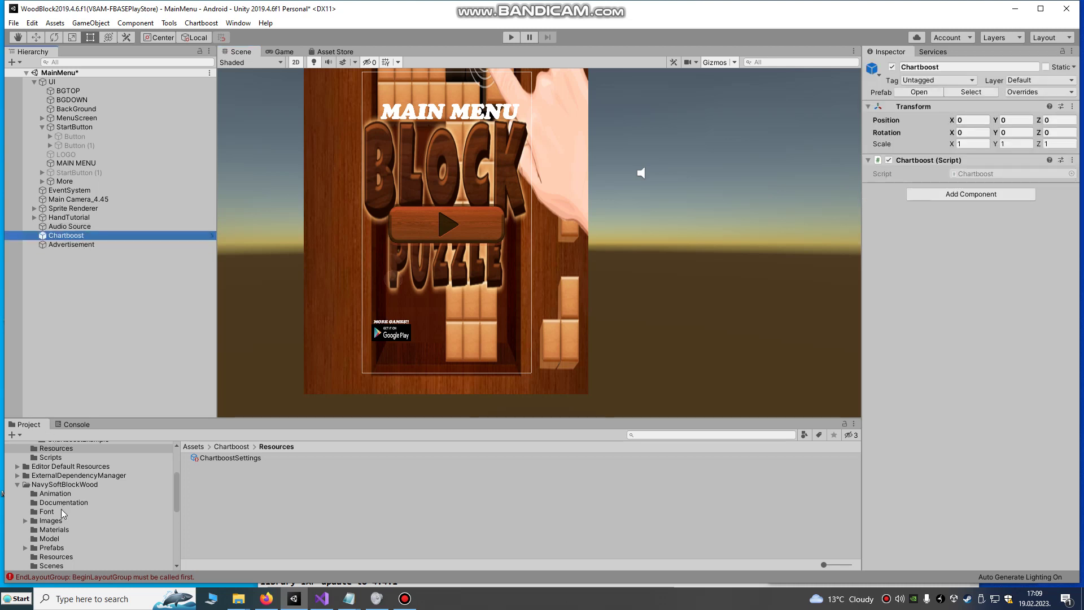
scroll(71, 509, "up", 4)
left_click(37, 491)
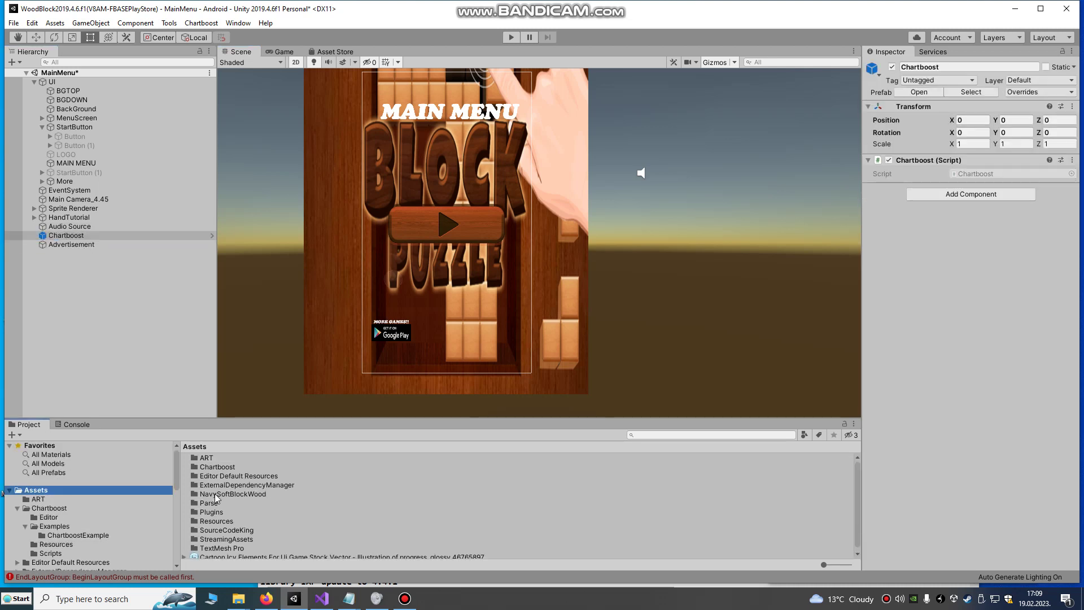
double_click(212, 467)
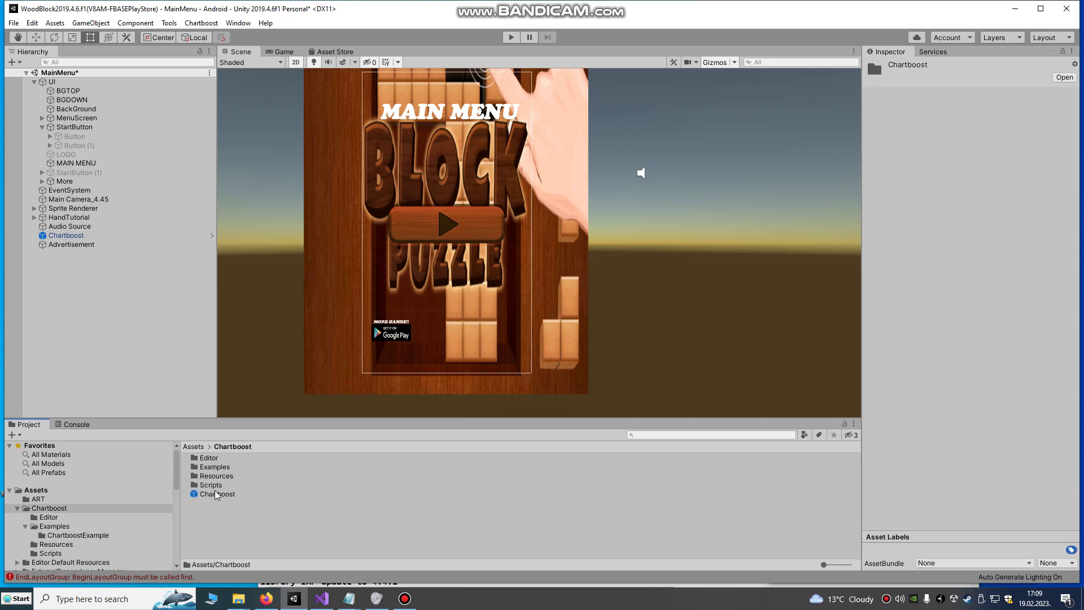
left_click_drag(216, 497, 69, 241)
left_click(66, 227)
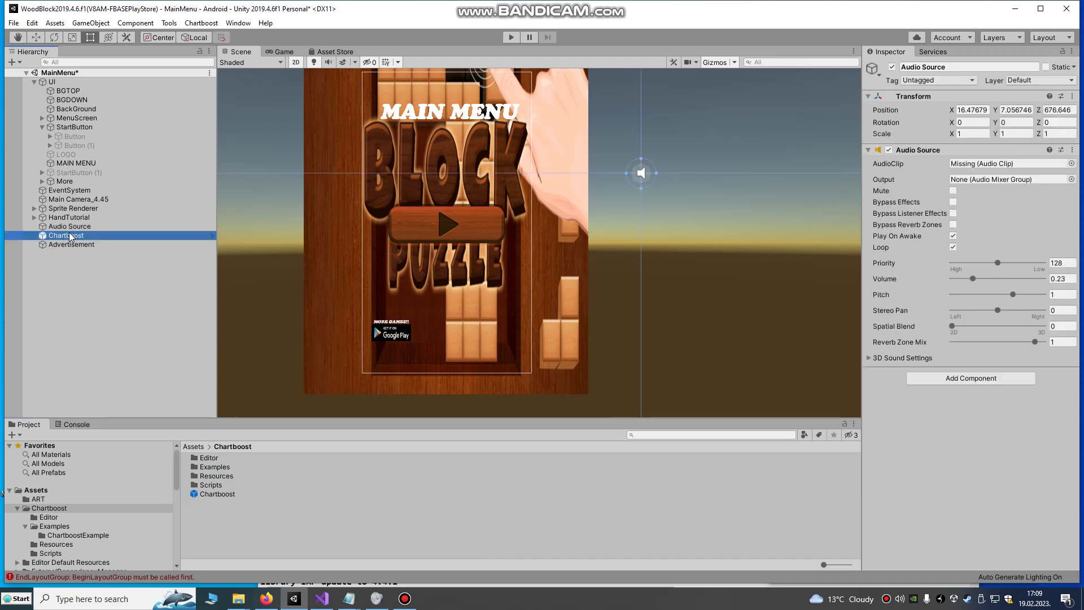
left_click(68, 235)
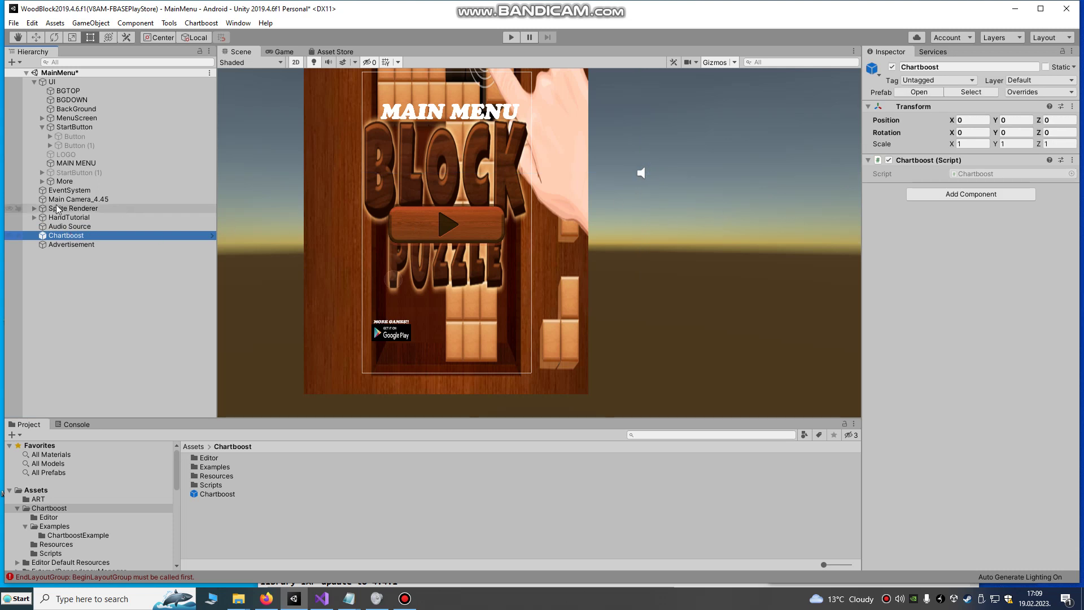
left_click(70, 246)
left_click(74, 227)
left_click(77, 236)
left_click(75, 246)
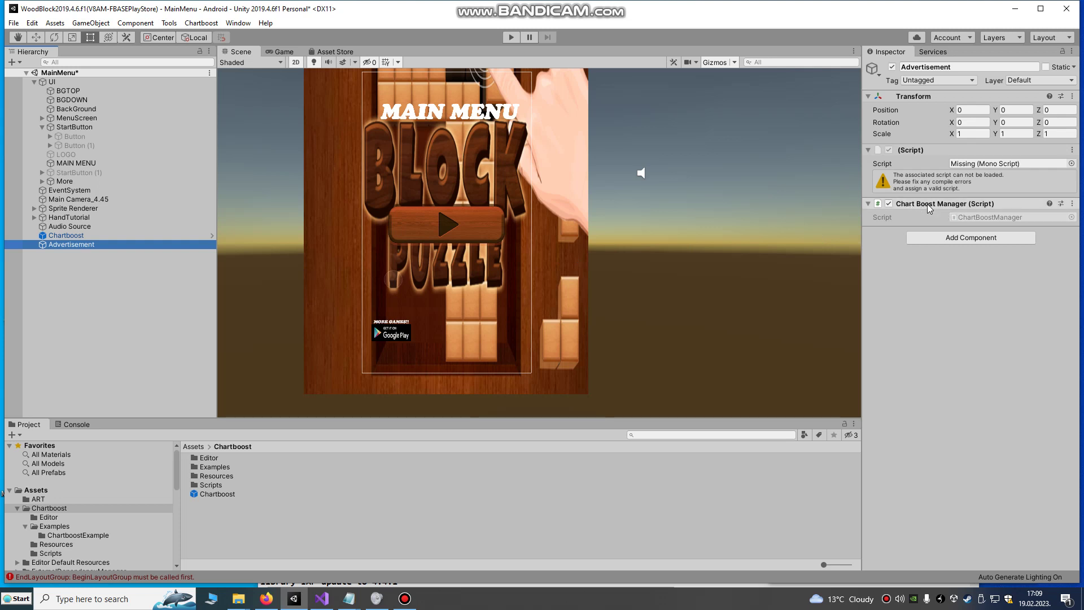
- Browse the Chartboost Scripts, Examples, ChartboostExample and Editor asset folders
double_click(221, 490)
left_click(231, 447)
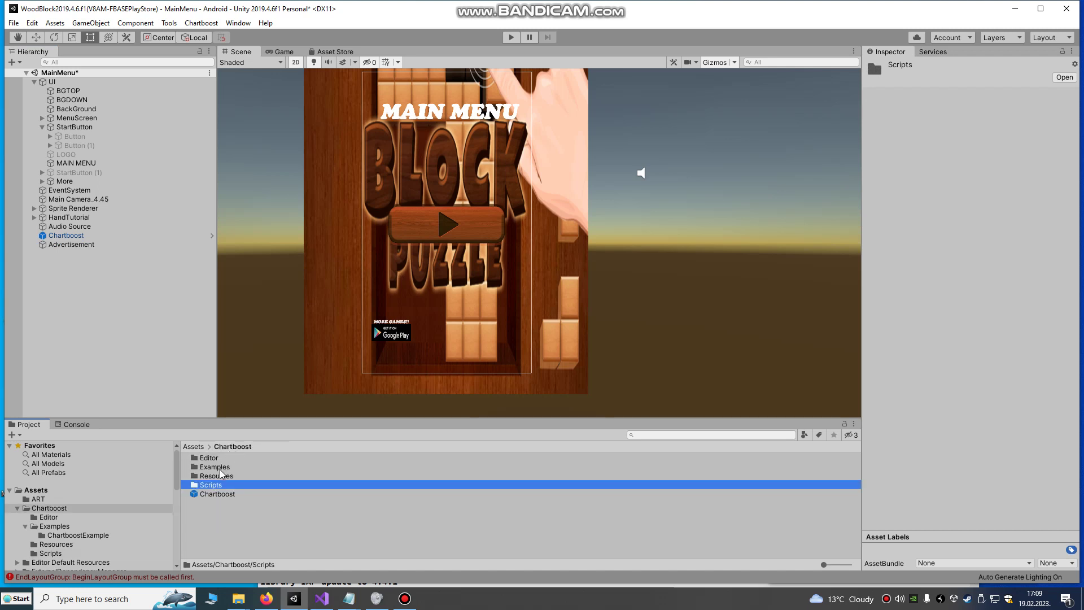
double_click(220, 468)
double_click(227, 459)
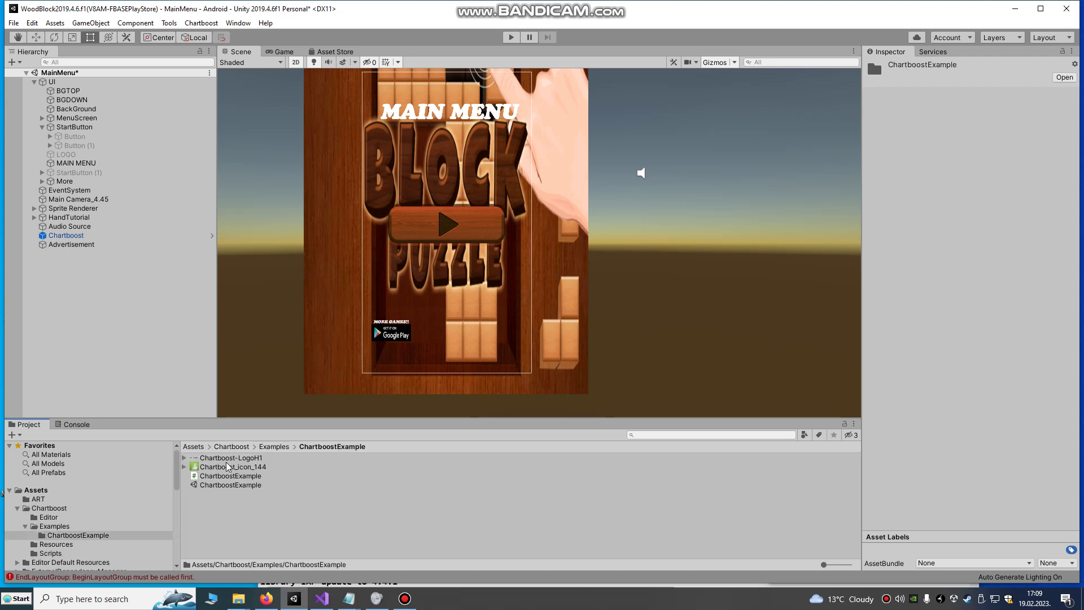
left_click(223, 447)
double_click(223, 467)
left_click(226, 458)
double_click(226, 459)
left_click(231, 447)
double_click(218, 458)
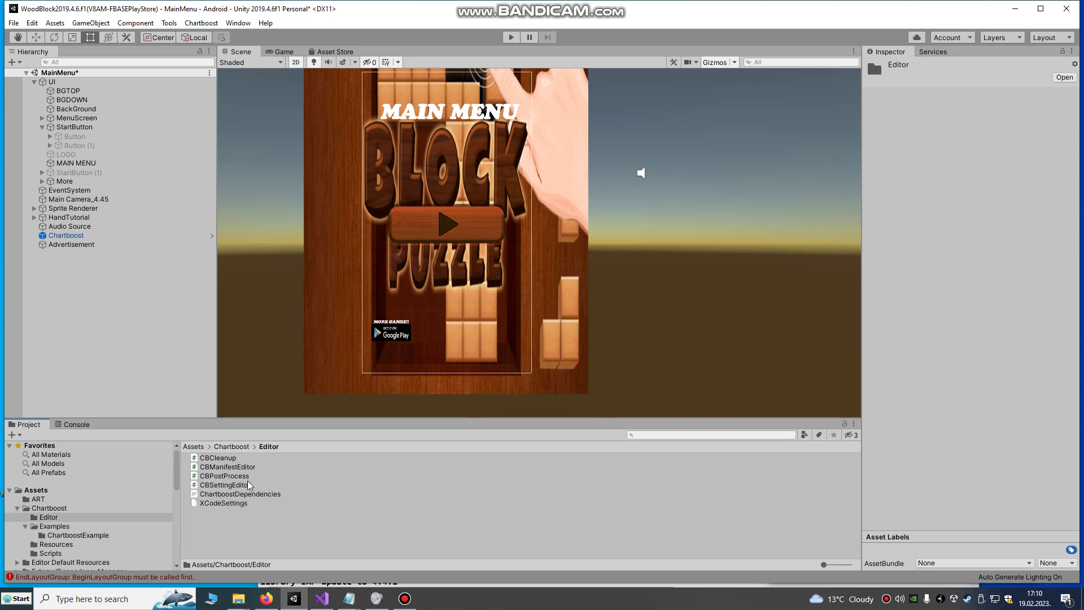
left_click(229, 446)
left_click(193, 447)
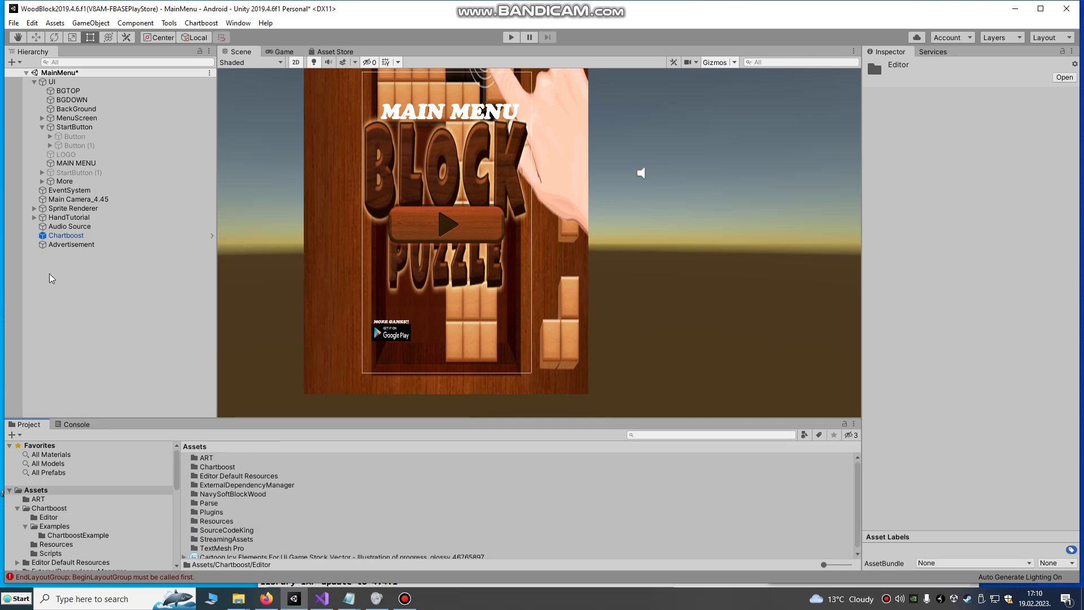
- Start and cancel Import New Asset, then bring up the Chart Boost Manager component's options
left_click(67, 244)
left_click(54, 23)
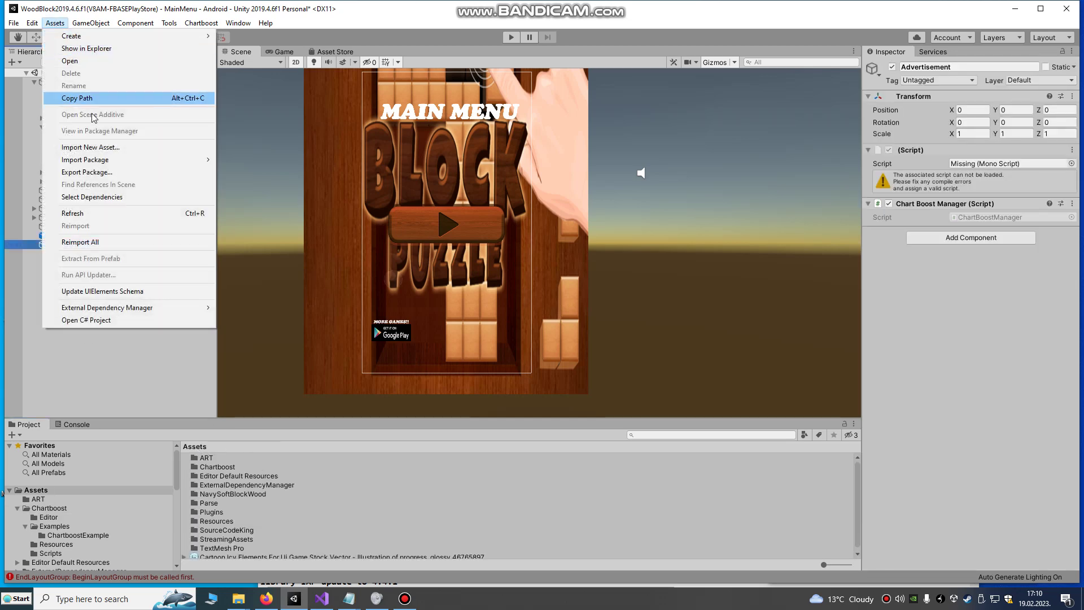
left_click(150, 147)
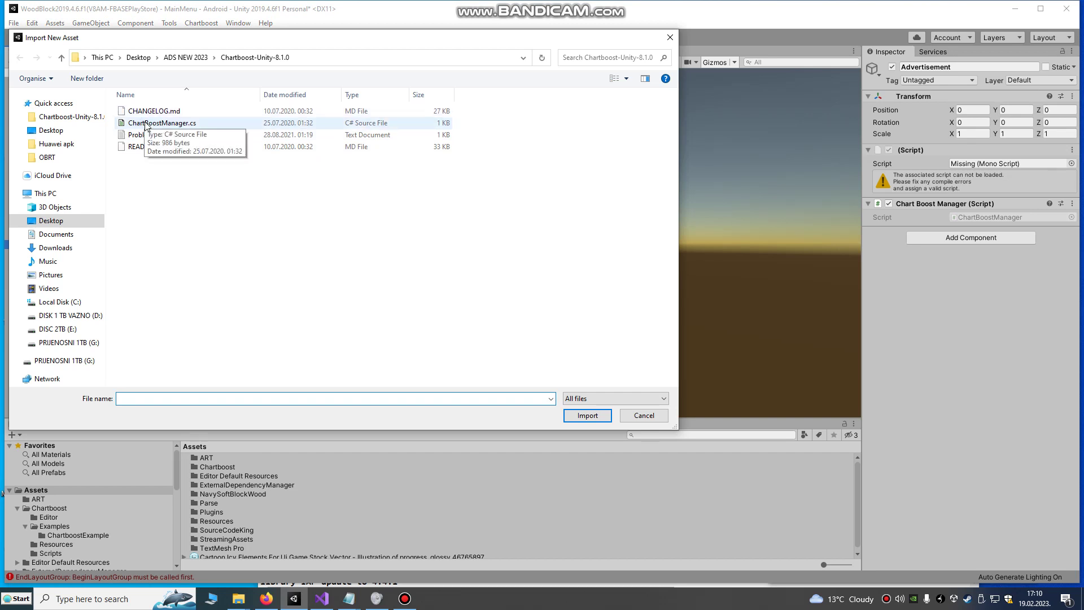
left_click(643, 415)
right_click(929, 205)
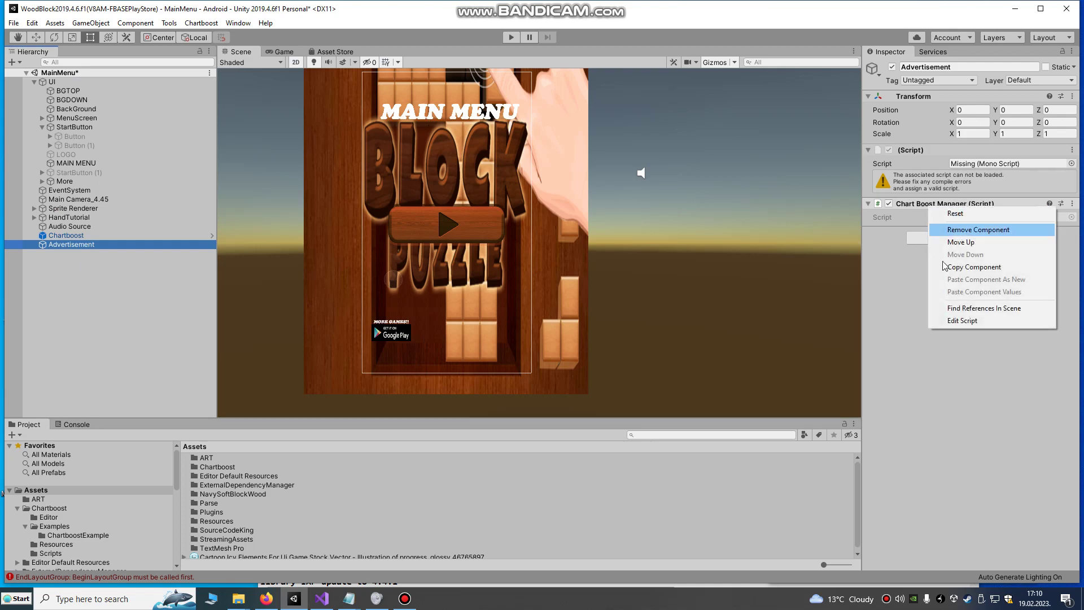
- Open ChartBoostManager.cs and select the cacheRewardedVideo call on line 15
left_click(968, 321)
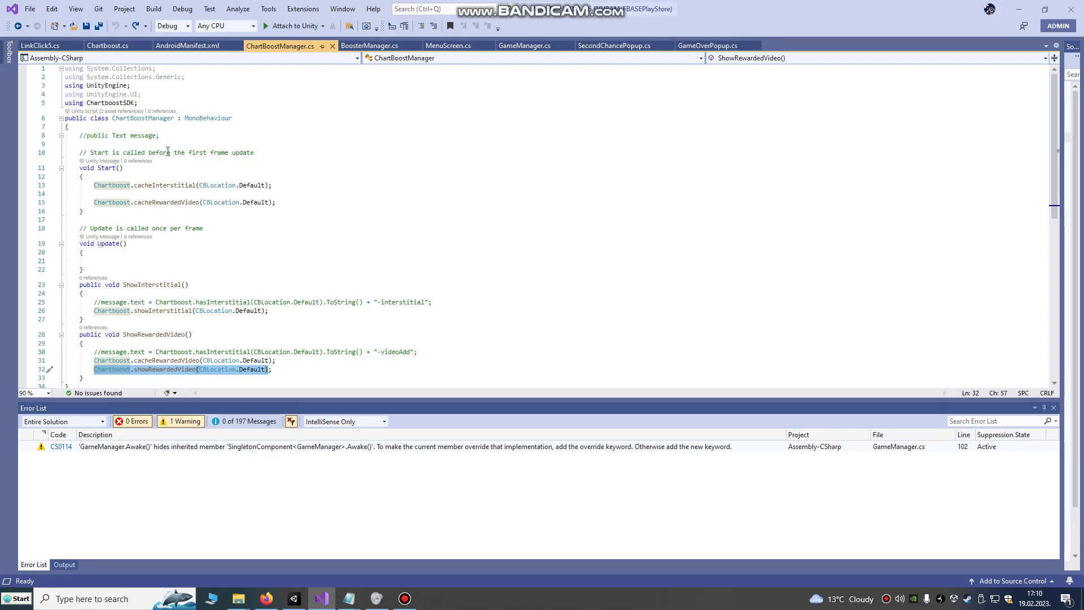
left_click(91, 184)
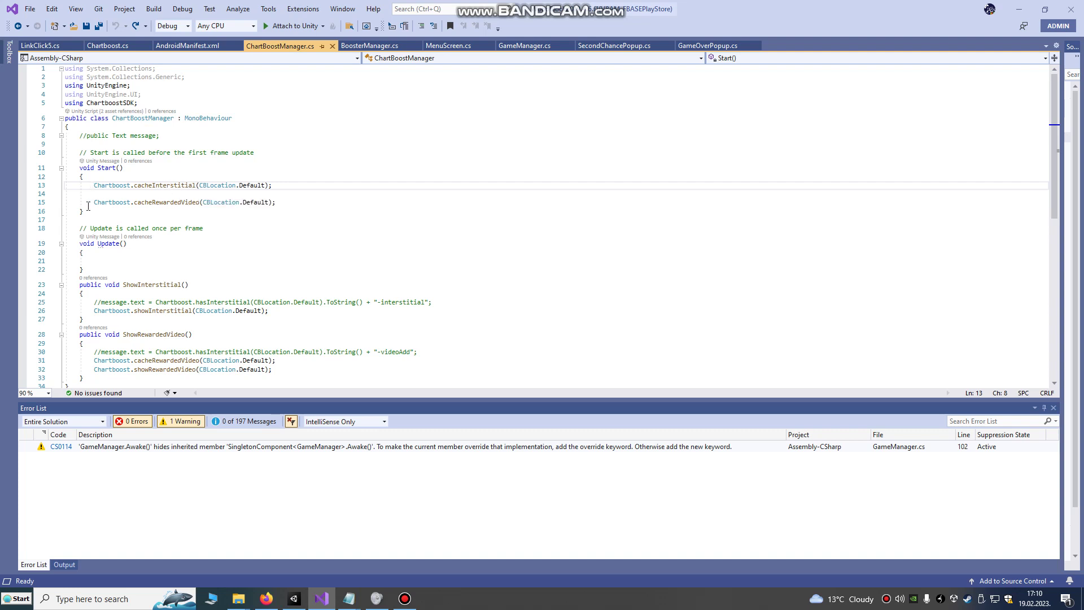
double_click(163, 202)
left_click_drag(313, 201, 320, 203)
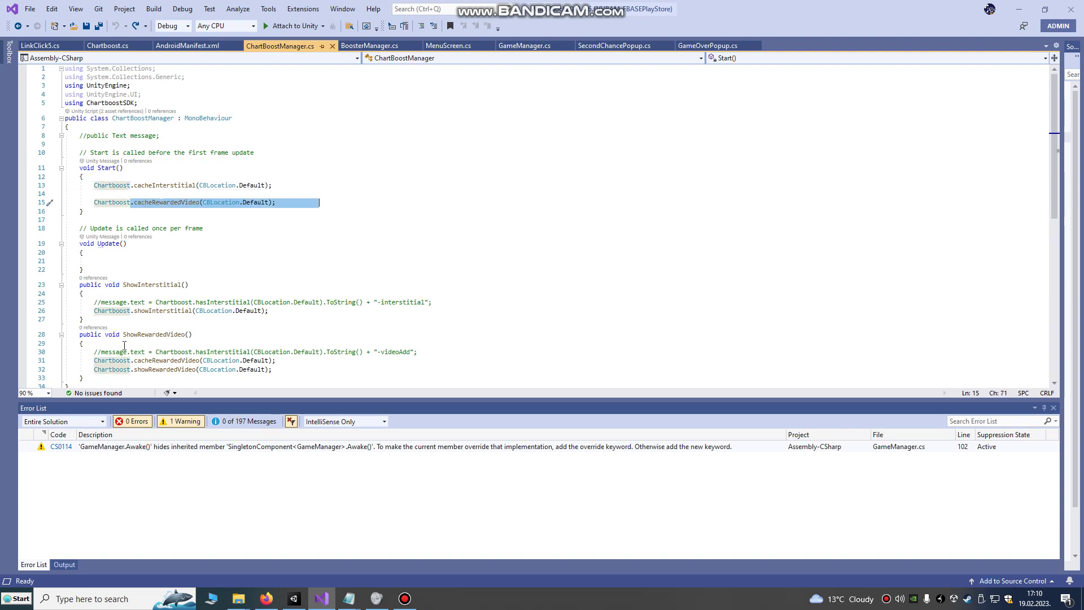
- Review the ShowInterstitial and ShowRewardedVideo methods, selecting the code from line 18 to the end
left_click(79, 285)
scroll(110, 258, "down", 2)
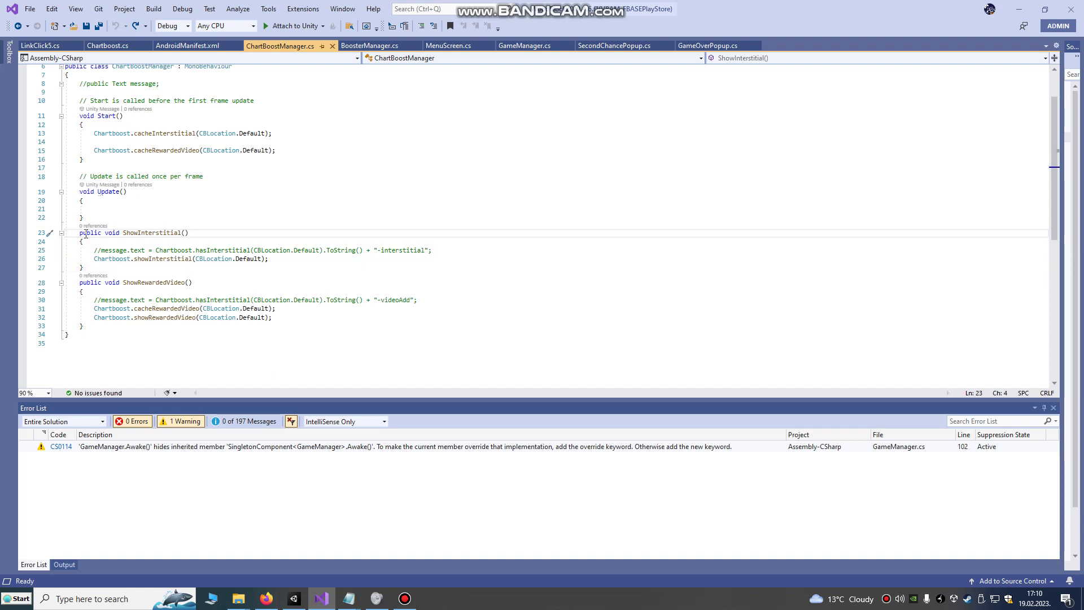
left_click_drag(65, 232, 185, 242)
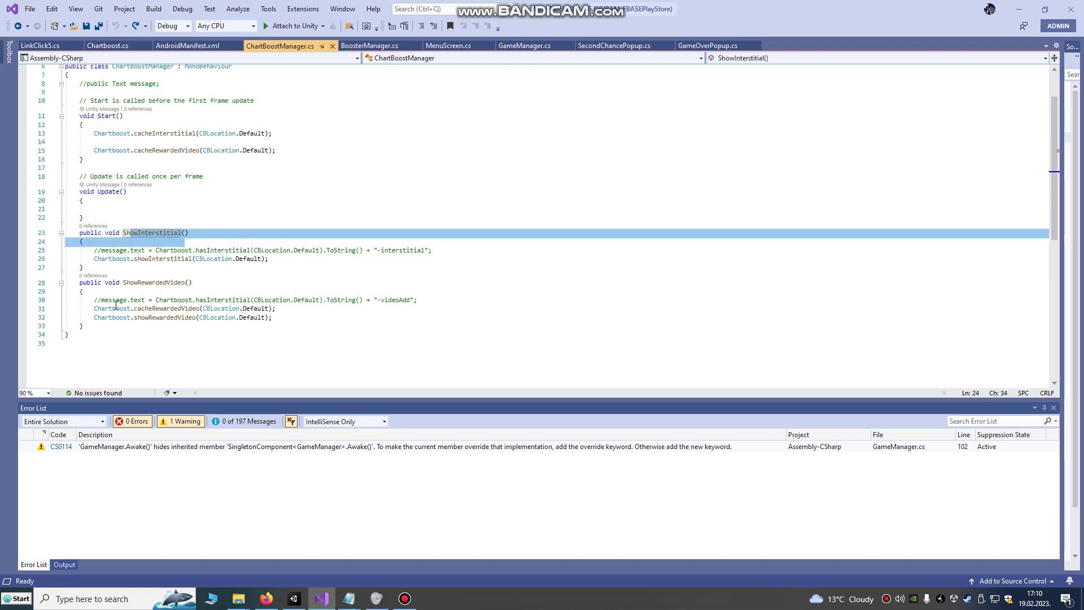
left_click_drag(123, 282, 207, 284)
scroll(206, 290, "up", 2)
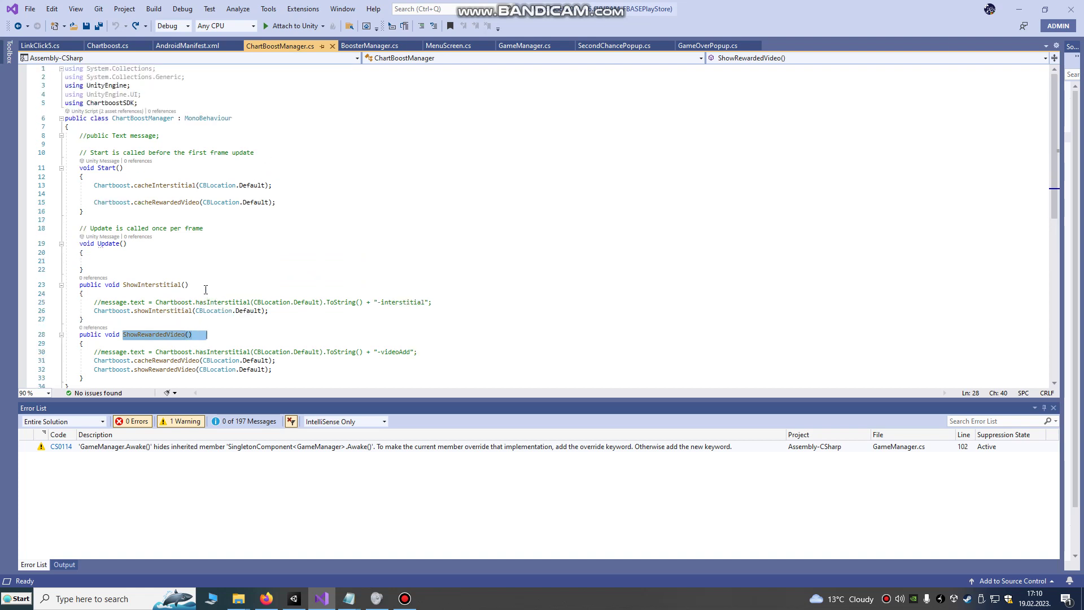
scroll(206, 290, "down", 3)
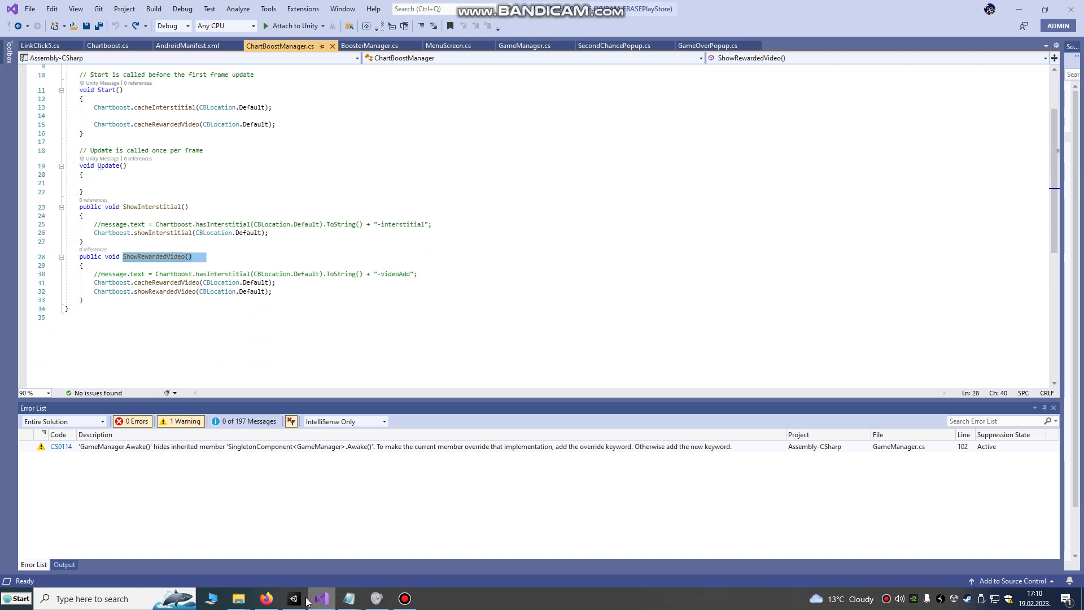
left_click_drag(139, 325, 85, 148)
left_click(286, 499)
- Back in Unity, inspect the Advertisement, Button and StartButton objects in the hierarchy
left_click(294, 599)
left_click(80, 244)
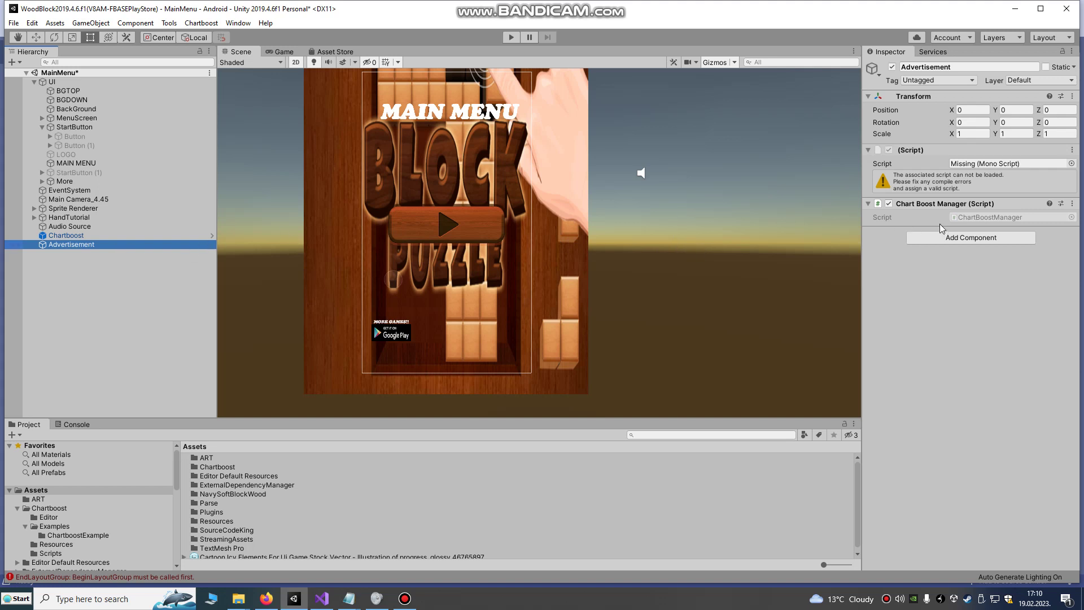
left_click(79, 137)
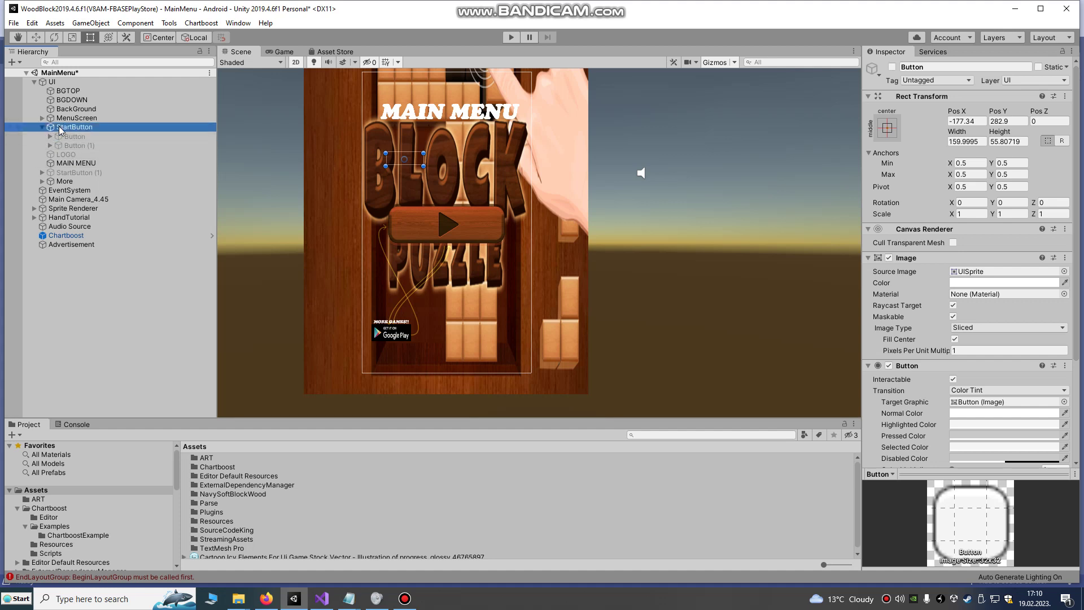
left_click(73, 127)
left_click(72, 137)
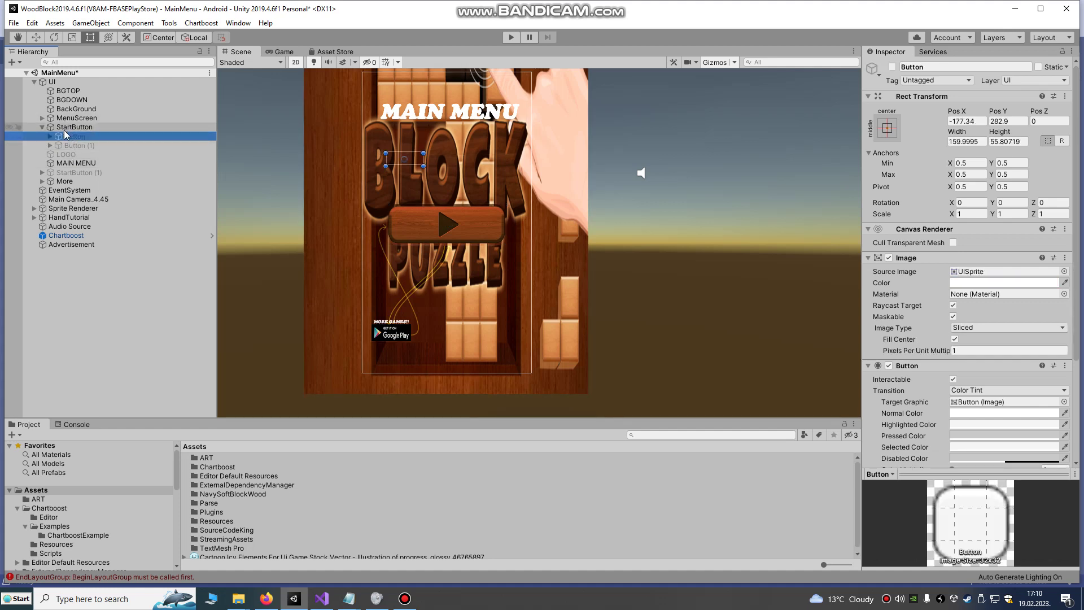
left_click(65, 127)
left_click(71, 137)
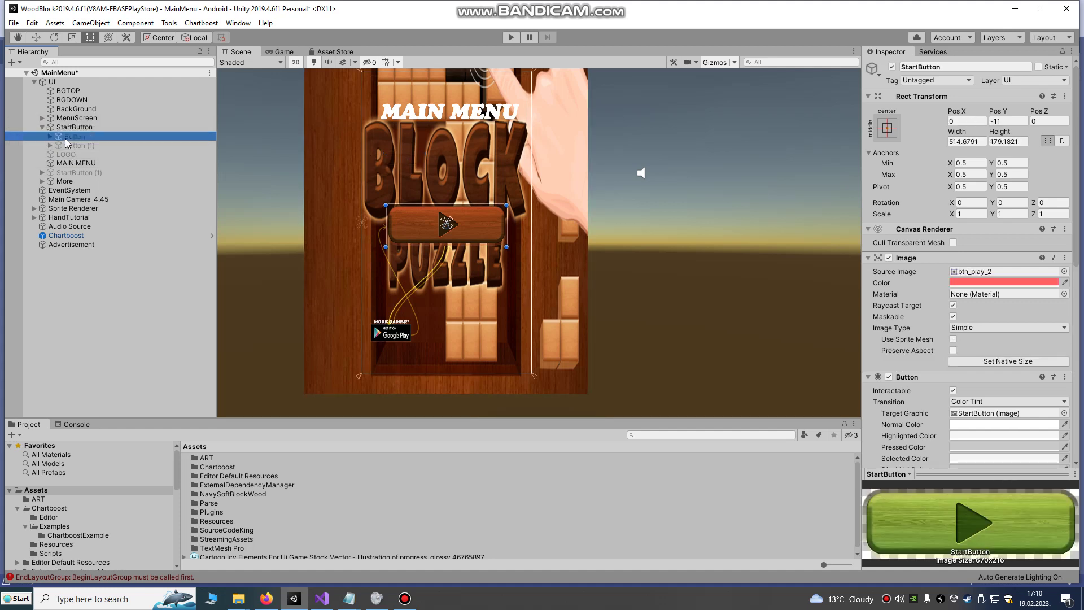
left_click(63, 127)
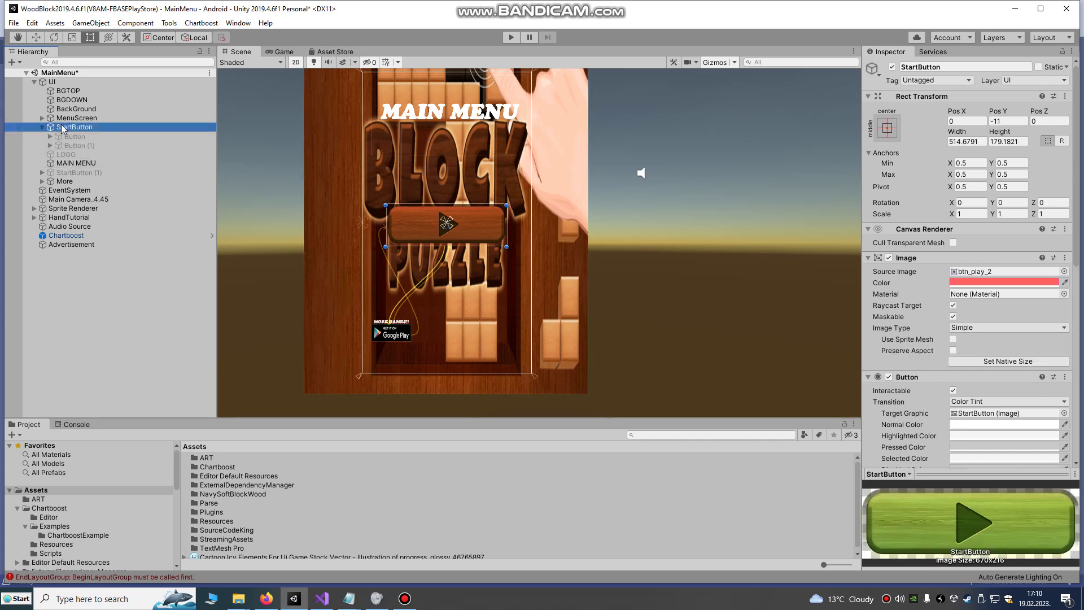
- Create a new UI Button under StartButton, enlarged and placed above the play button
right_click(62, 127)
mouse_move(126, 321)
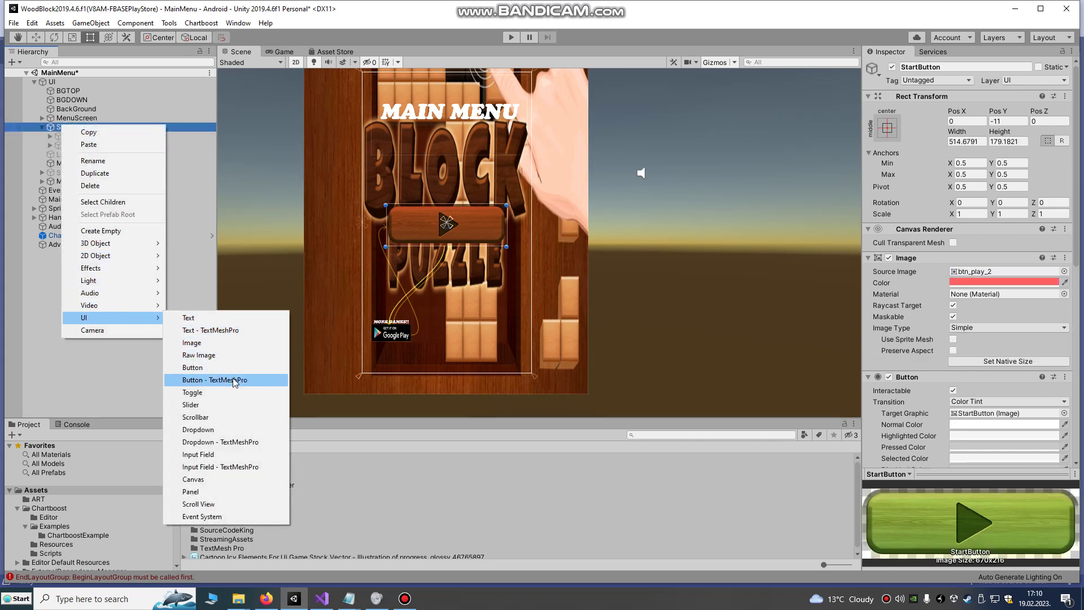
left_click(192, 367)
scroll(419, 197, "up", 2)
scroll(475, 241, "up", 2)
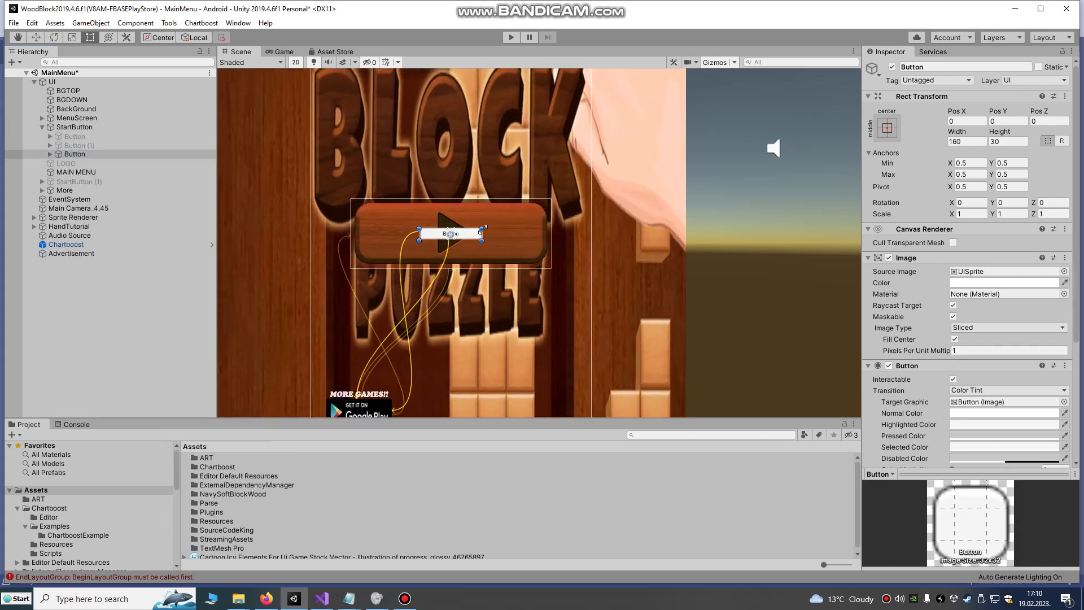
left_click_drag(479, 231, 393, 144)
scroll(799, 234, "down", 1)
scroll(968, 432, "down", 5)
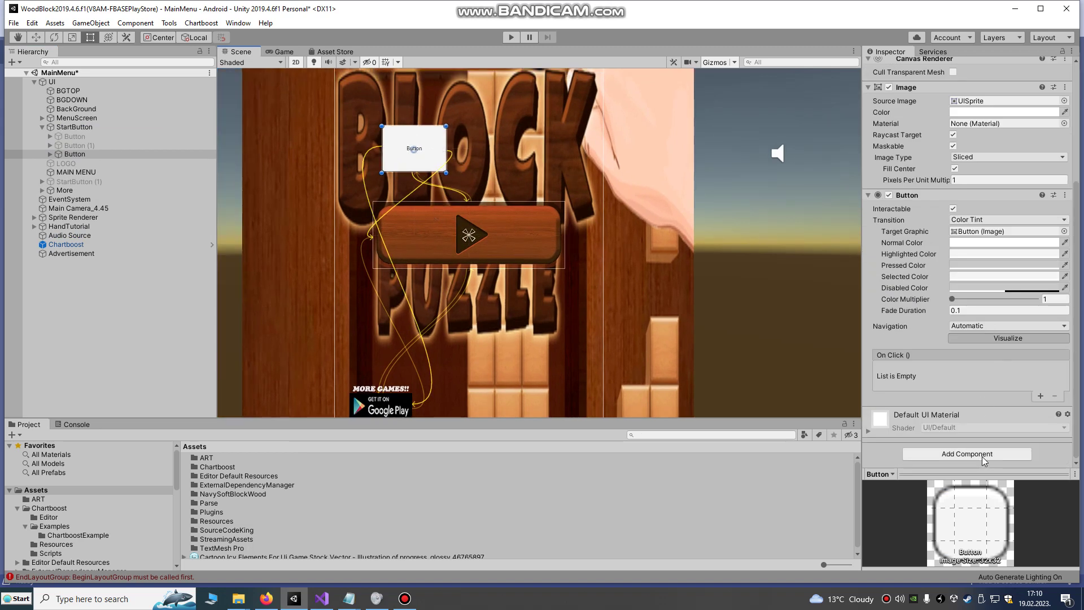
- Add Chart Boost Manager to the Button and set its On Click to ChartBoostManager.ShowInterstitial
left_click(981, 456)
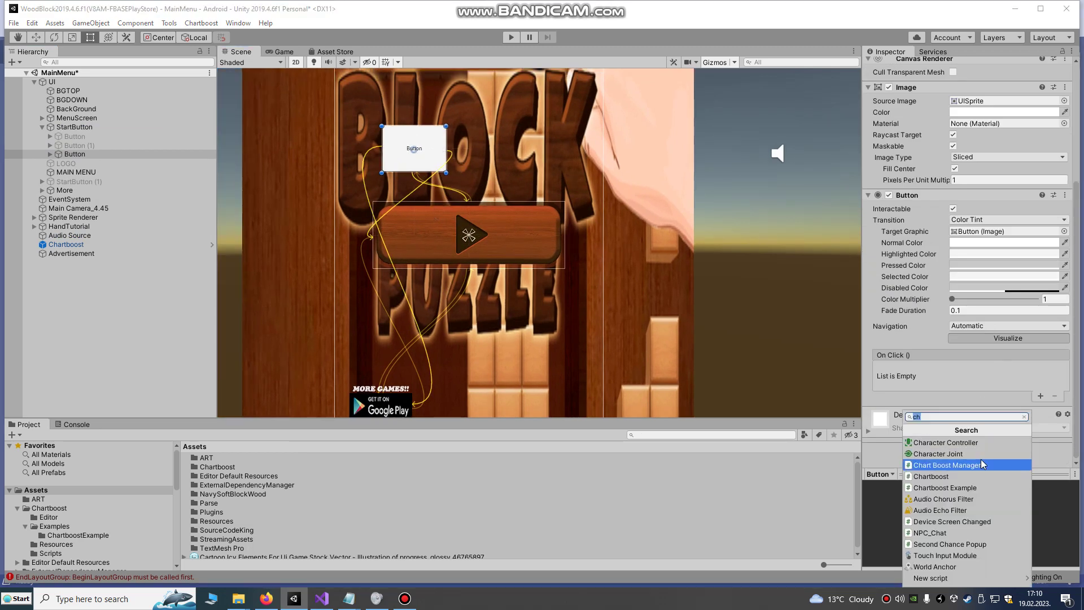
left_click(982, 464)
left_click(1040, 396)
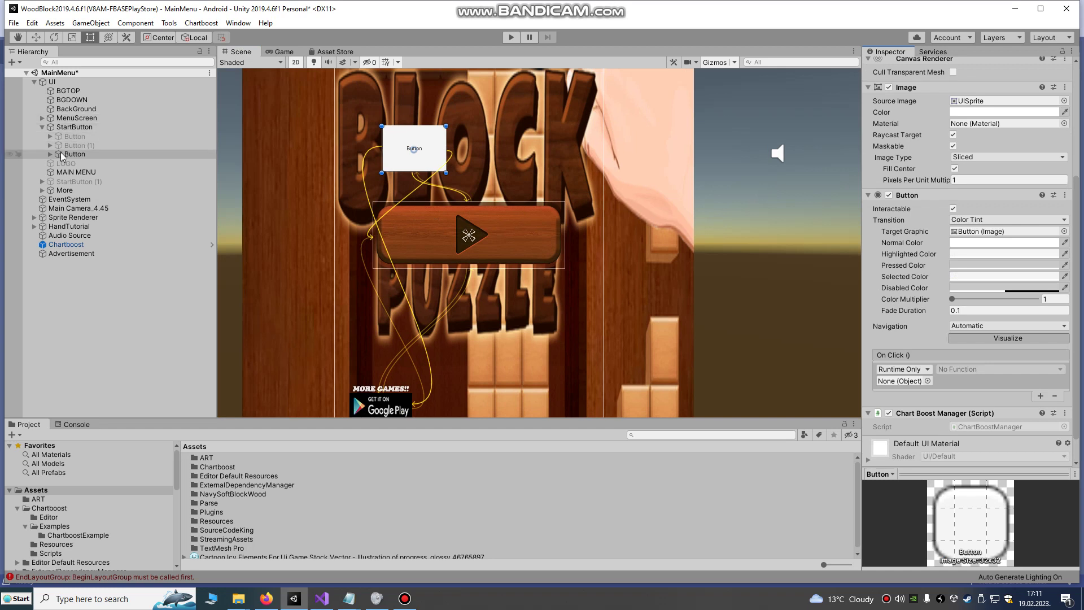
left_click_drag(62, 156, 926, 382)
left_click(954, 371)
mouse_move(987, 461)
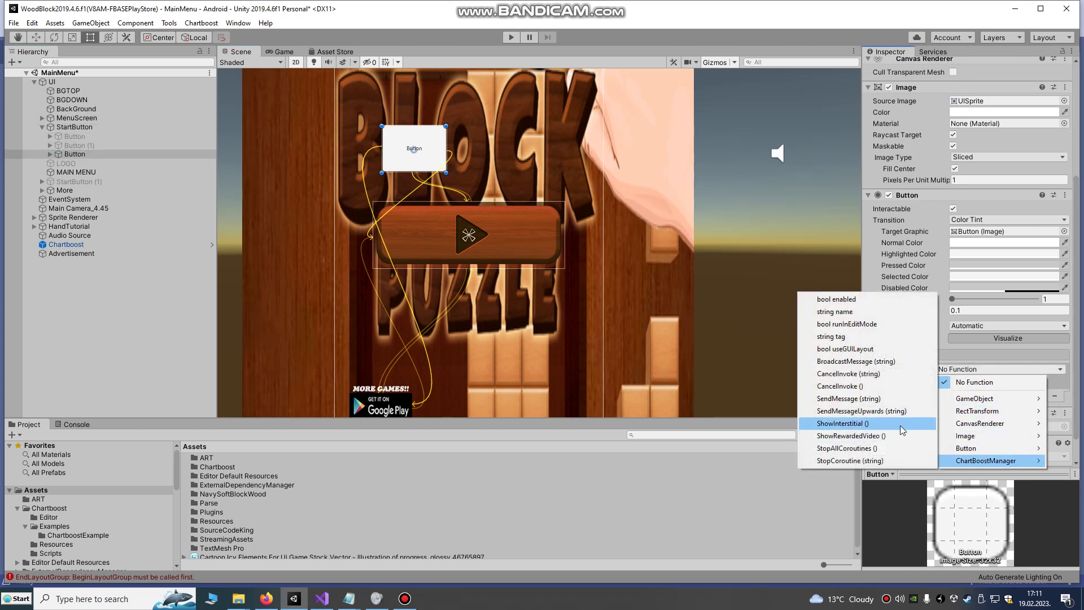
left_click(839, 424)
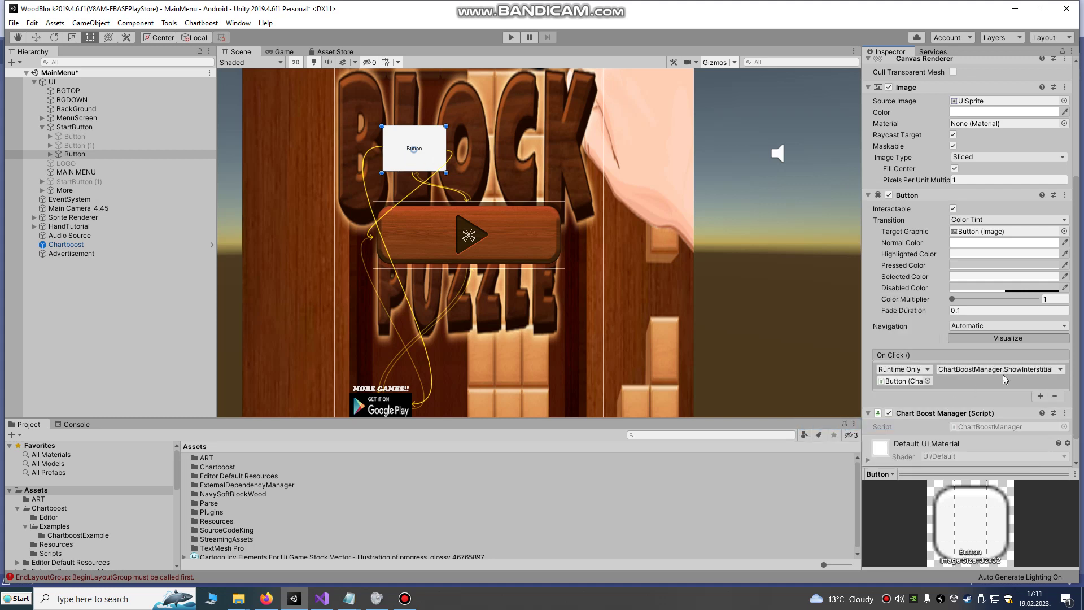
- Play the game, press the new ad button, then view the TestBlocks App Settings in the dashboard
left_click(510, 38)
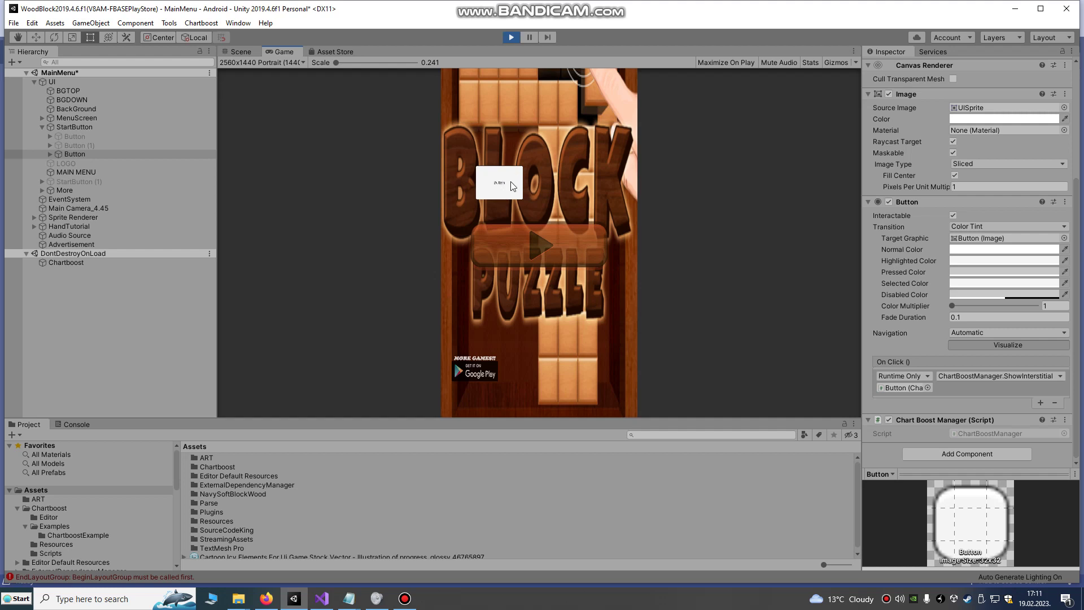
left_click(510, 183)
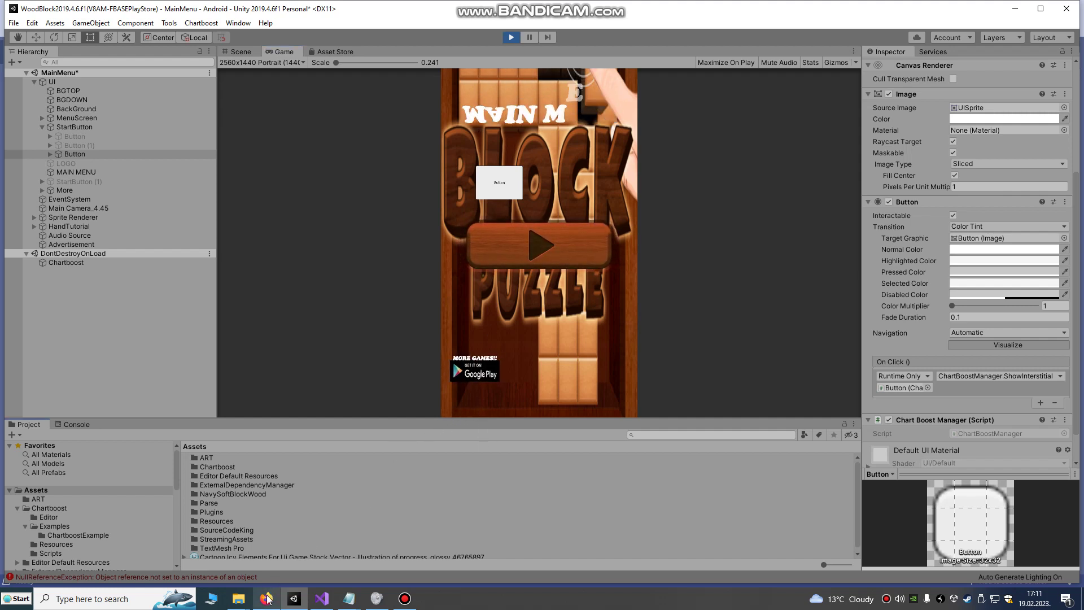
mouse_move(267, 599)
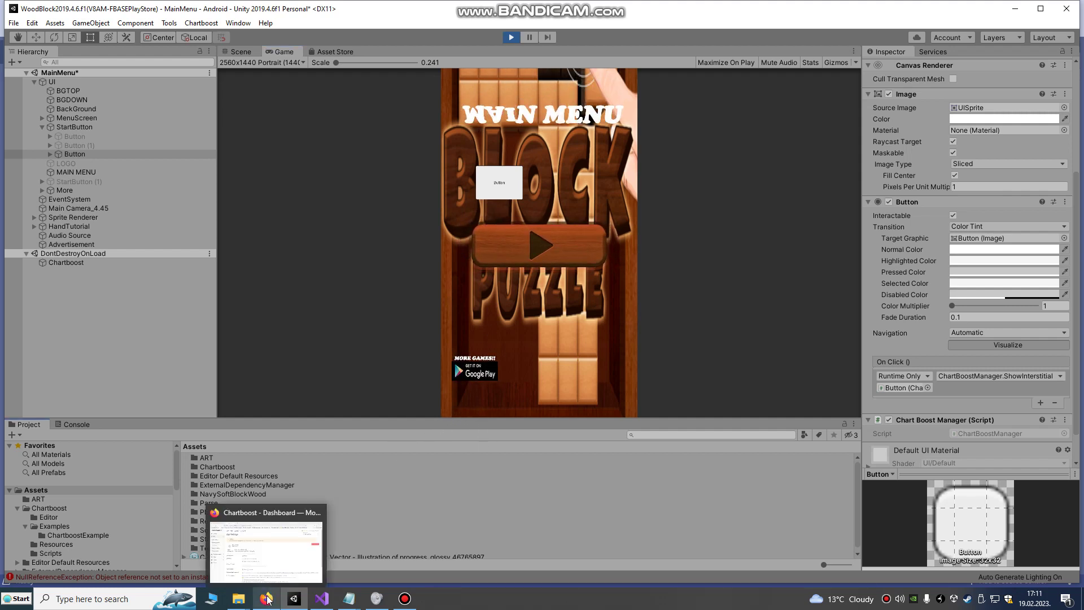
left_click(267, 599)
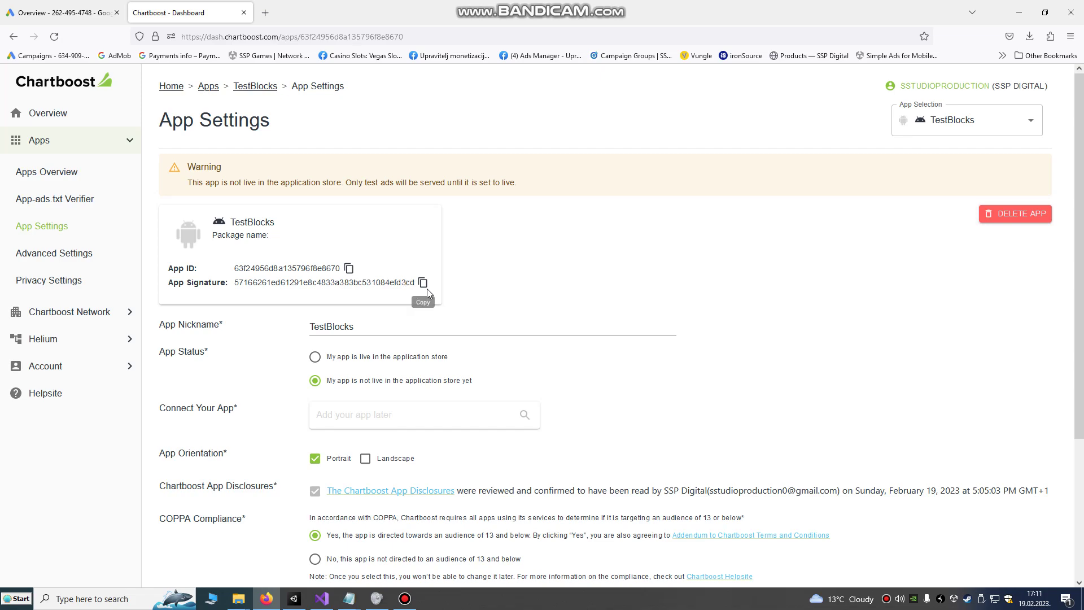
- Open the Chartboost settings and check the Google Play App Id and App Signature values
left_click(294, 600)
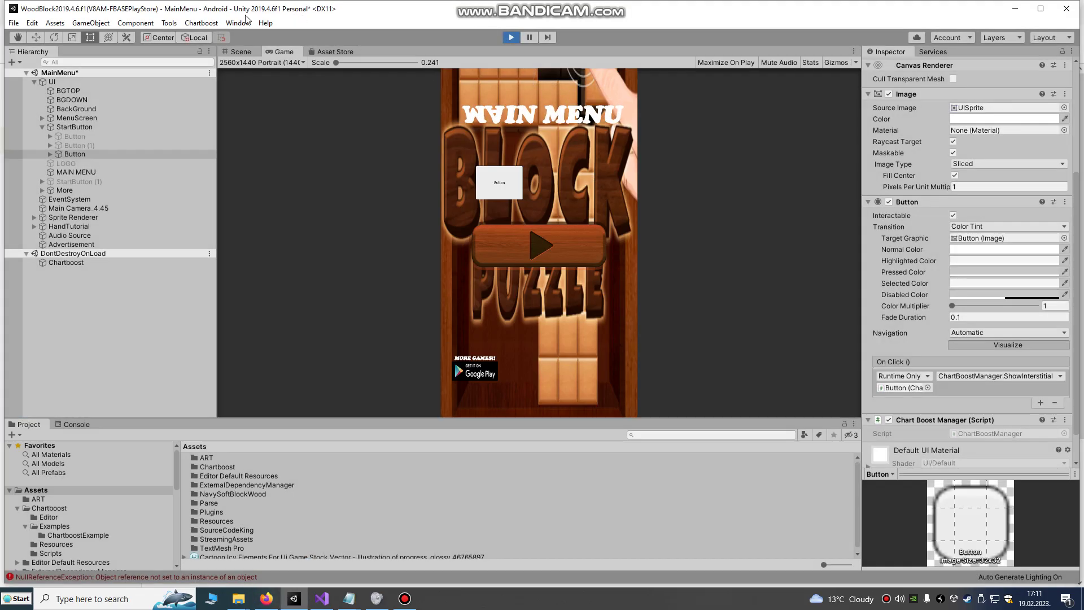
left_click(214, 25)
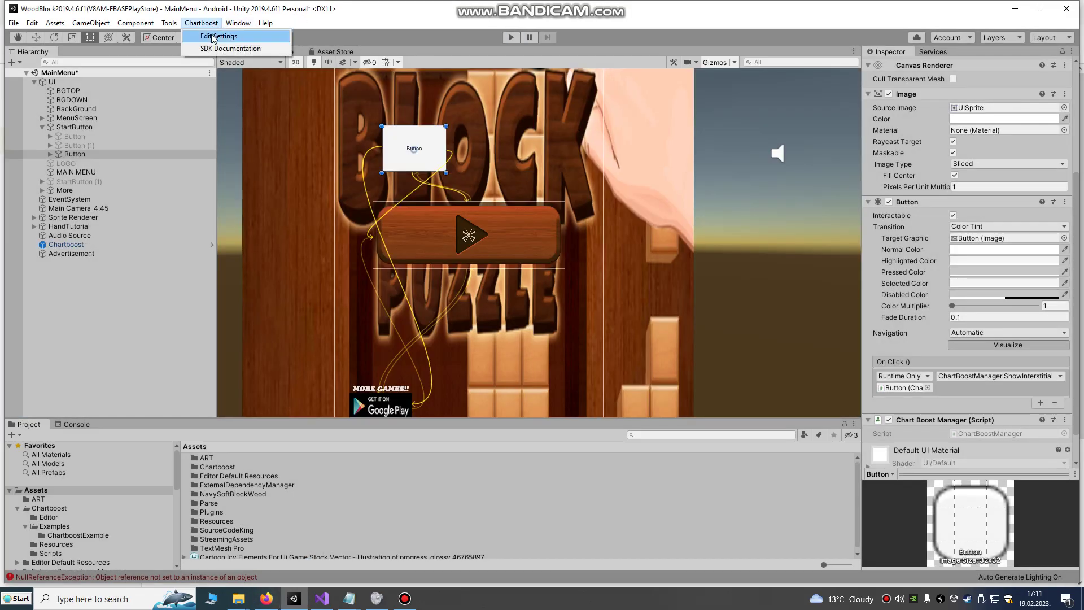
left_click(218, 36)
left_click(906, 169)
double_click(910, 170)
left_click(989, 170)
left_click(932, 170)
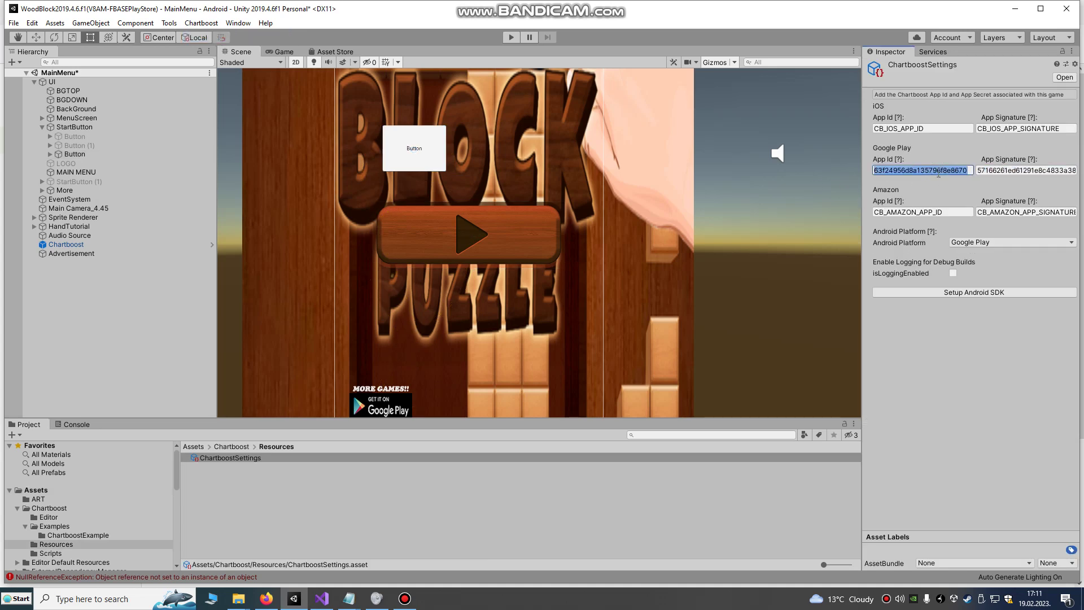
key("Tab")
key("shift+Tab")
key("Tab")
key("shift+Tab")
key("Tab")
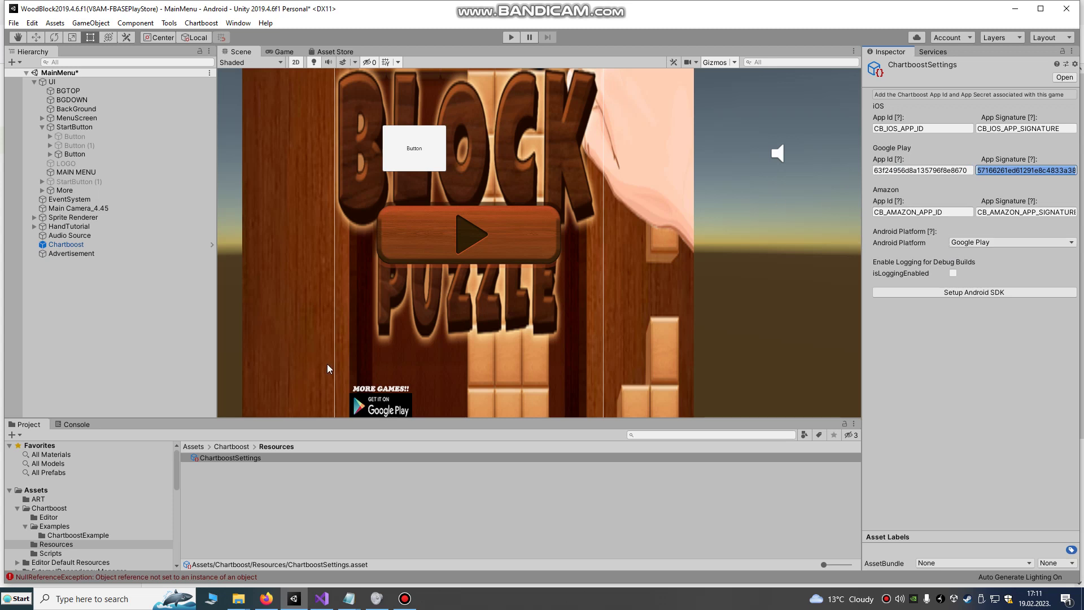
- Collapse Advertisement's Chart Boost Manager, select the new button and StartButton, then return to Visual Studio
left_click(71, 253)
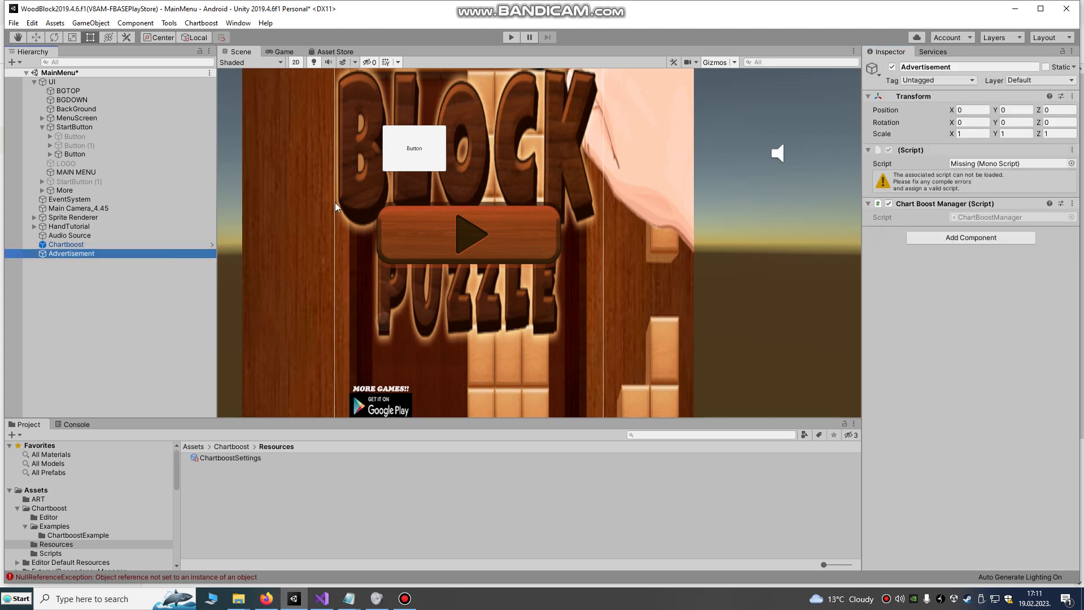
left_click(932, 203)
left_click(934, 204)
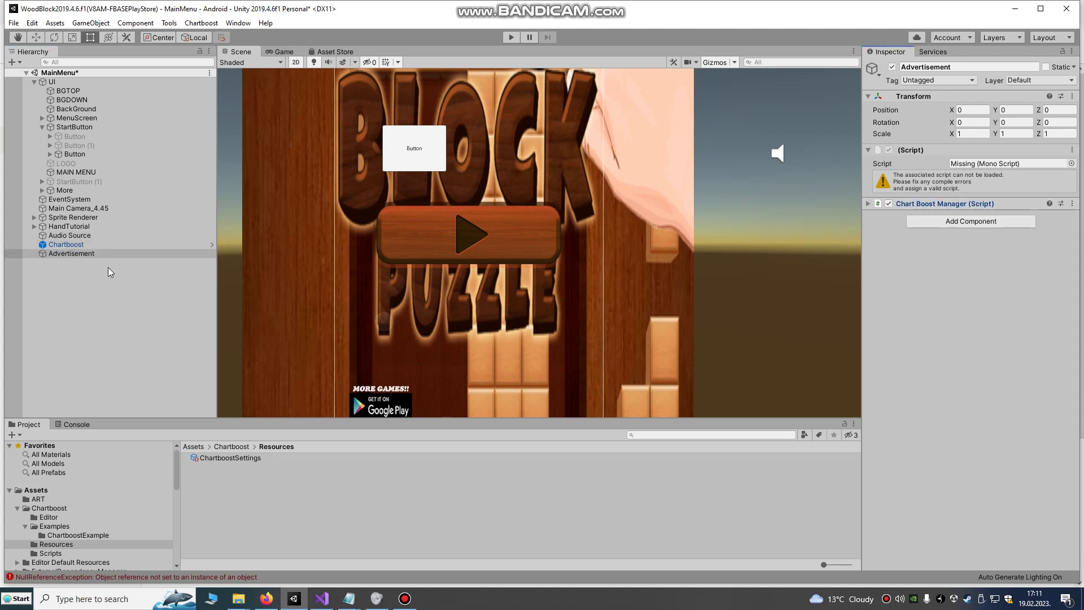
left_click(71, 253)
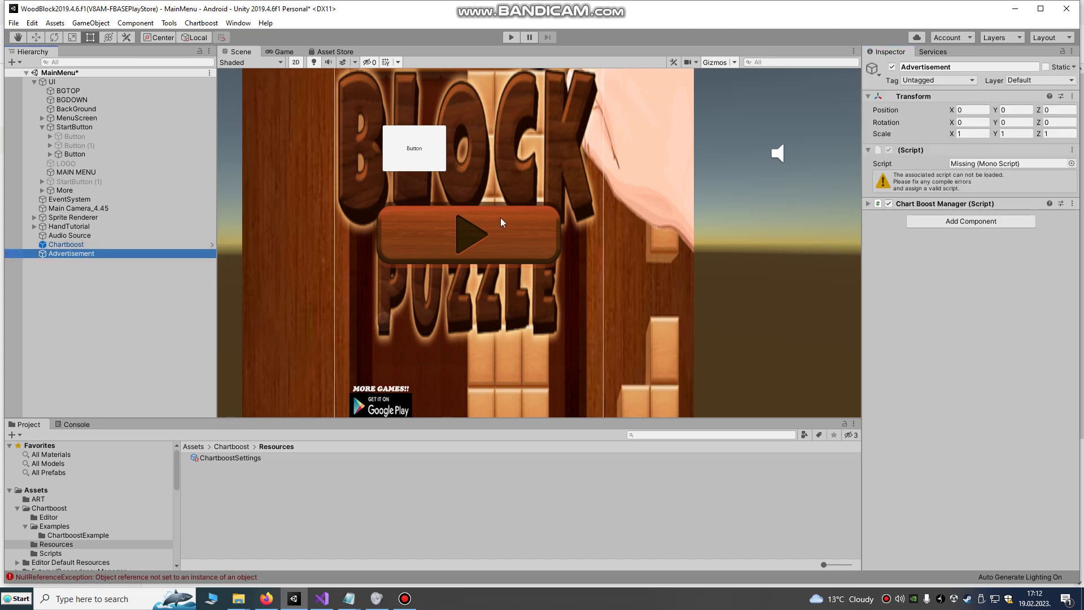
left_click(431, 170)
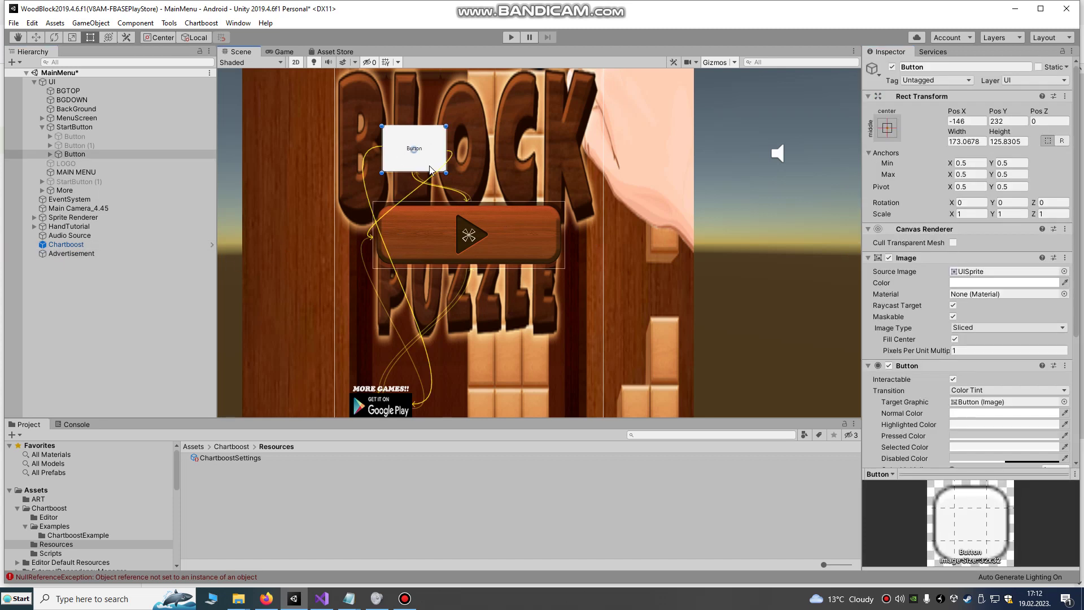
left_click(523, 242)
left_click(321, 598)
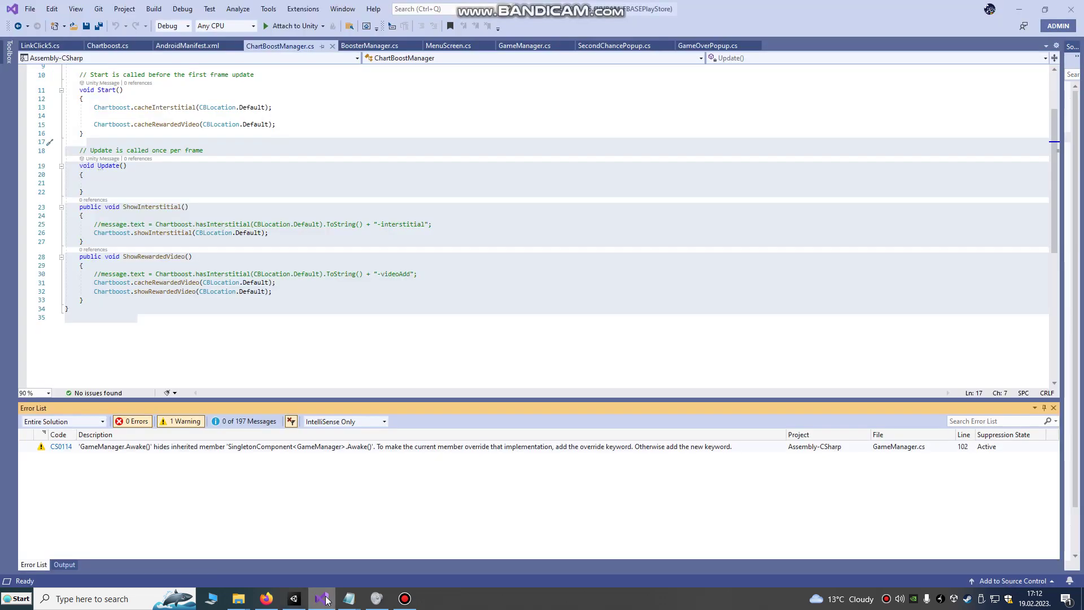
- Open a blank line after GameOver() in GameManager.cs's GameOverProccess
left_click(525, 46)
scroll(305, 252, "down", 20)
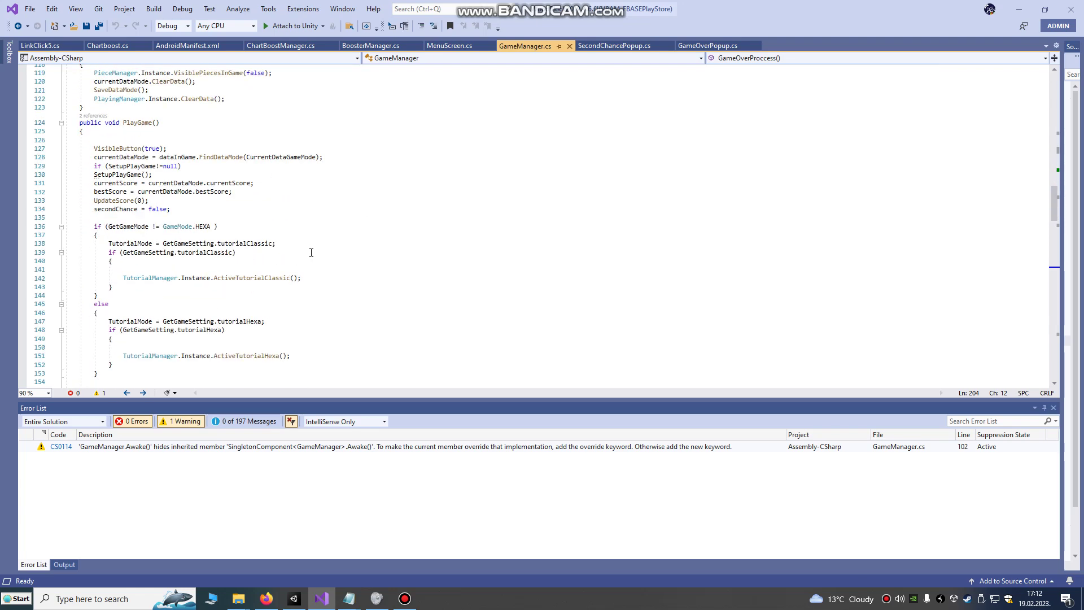
scroll(311, 253, "down", 19)
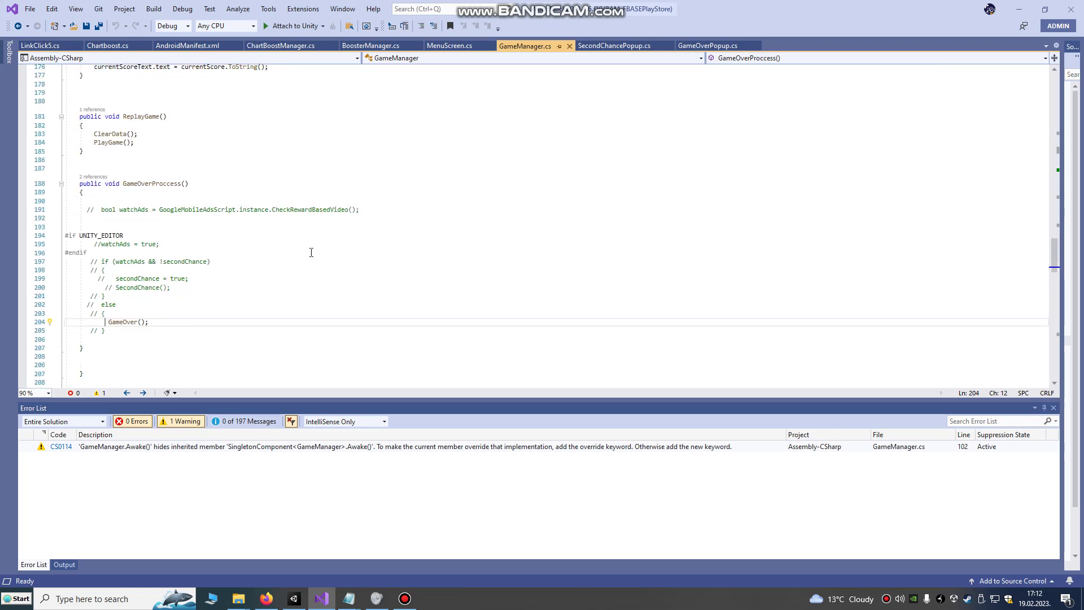
scroll(311, 252, "up", 7)
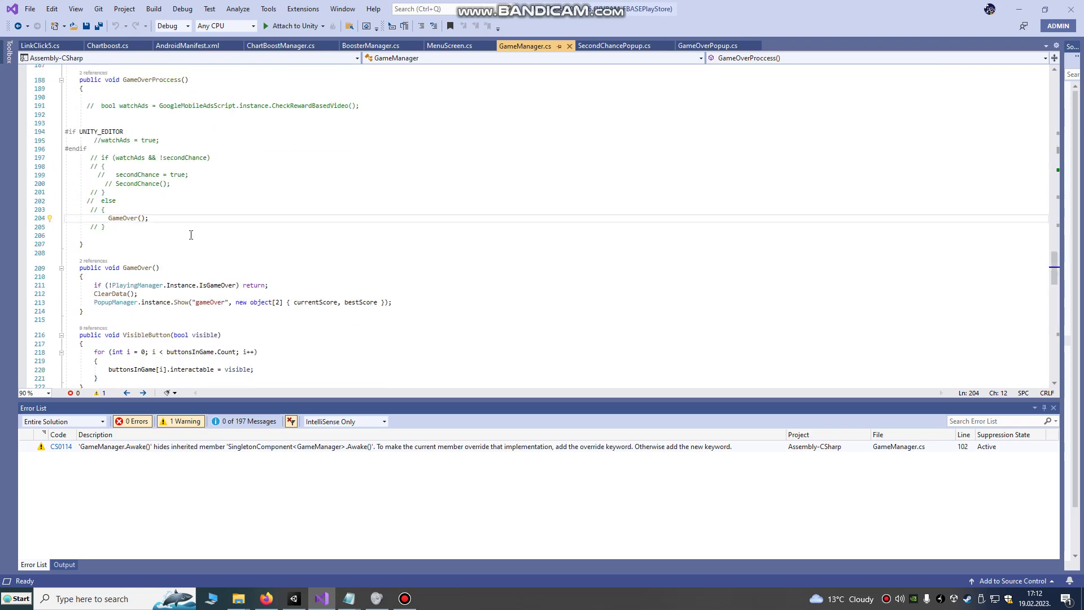
left_click(155, 218)
key("Return")
key("Return")
key("Return")
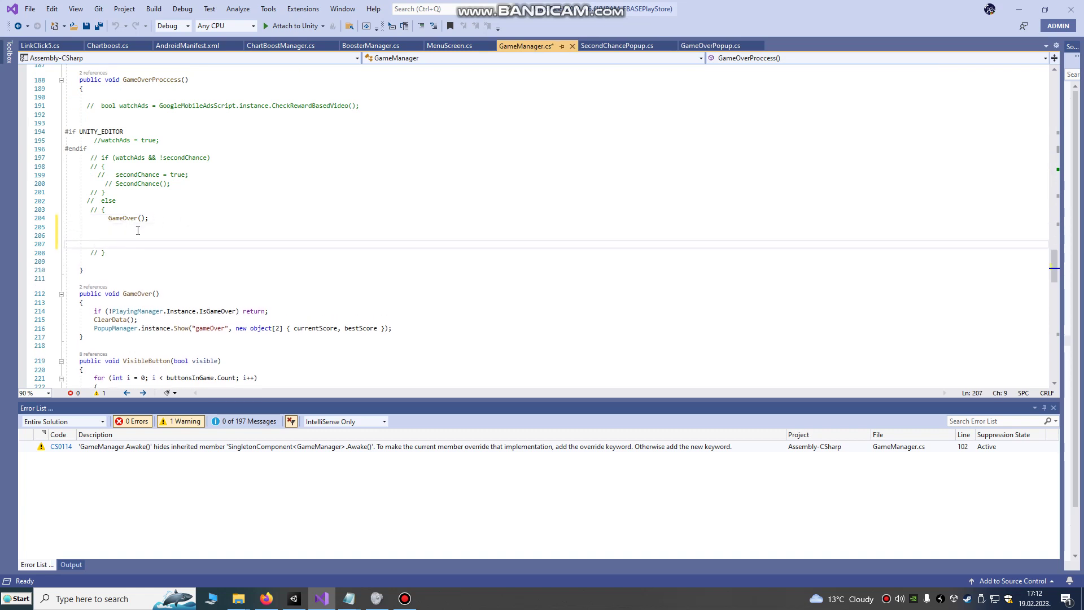
left_click(140, 234)
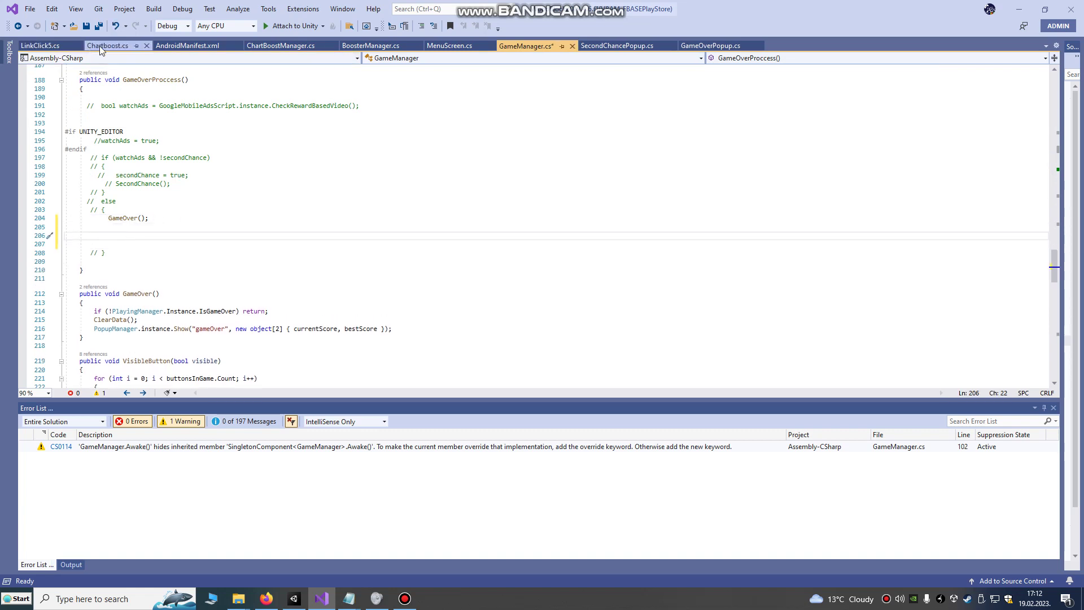
- Select the Chartboost.showInterstitial(CBLocation.Default) call on line 26 of ChartBoostManager.cs
left_click(100, 46)
left_click(276, 44)
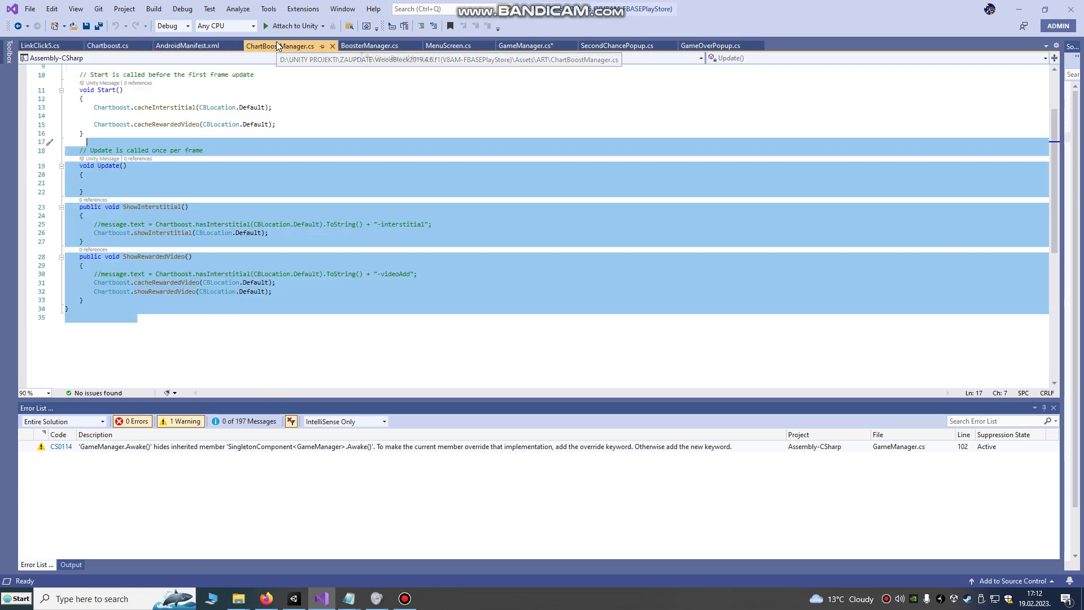
left_click(156, 242)
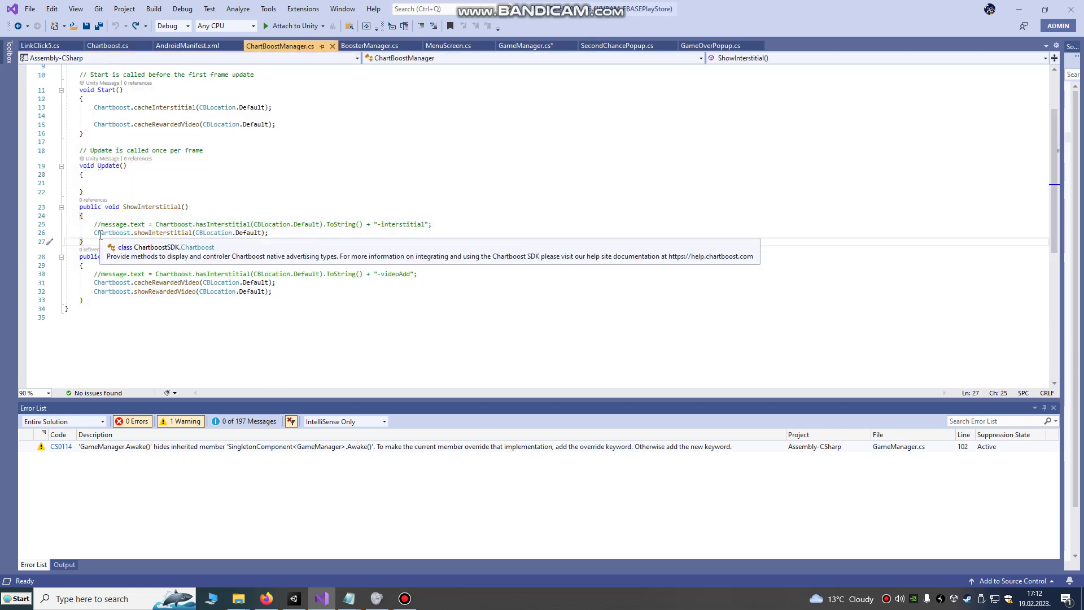
left_click_drag(90, 233, 292, 232)
key("ctrl+c")
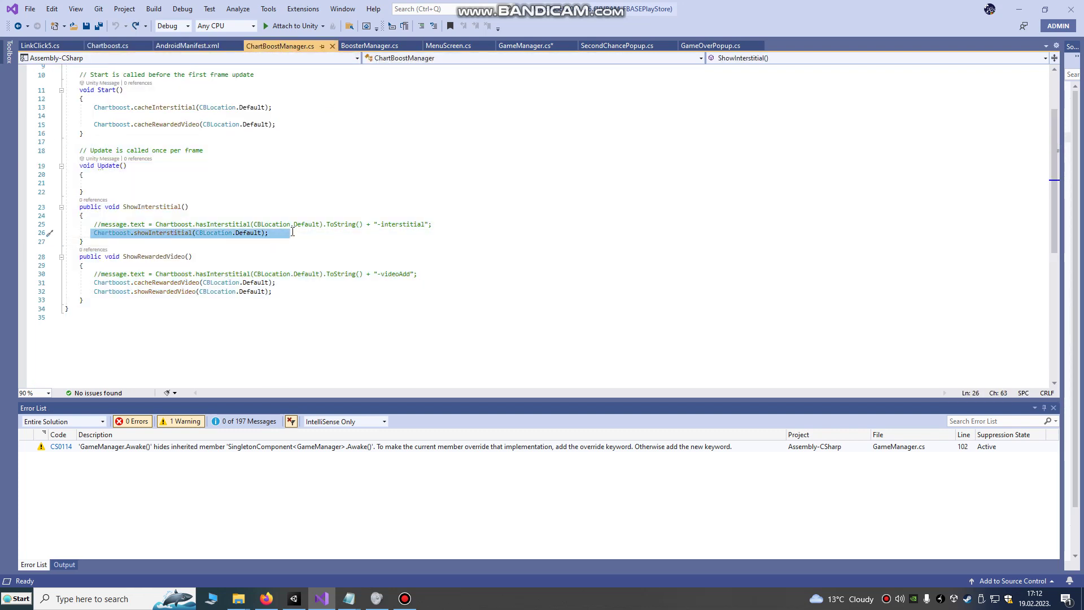
- Paste the call under GameOver() in GameManager.cs, then select the using ChartboostSDK line
left_click(519, 46)
left_click(175, 236)
key("ctrl+v")
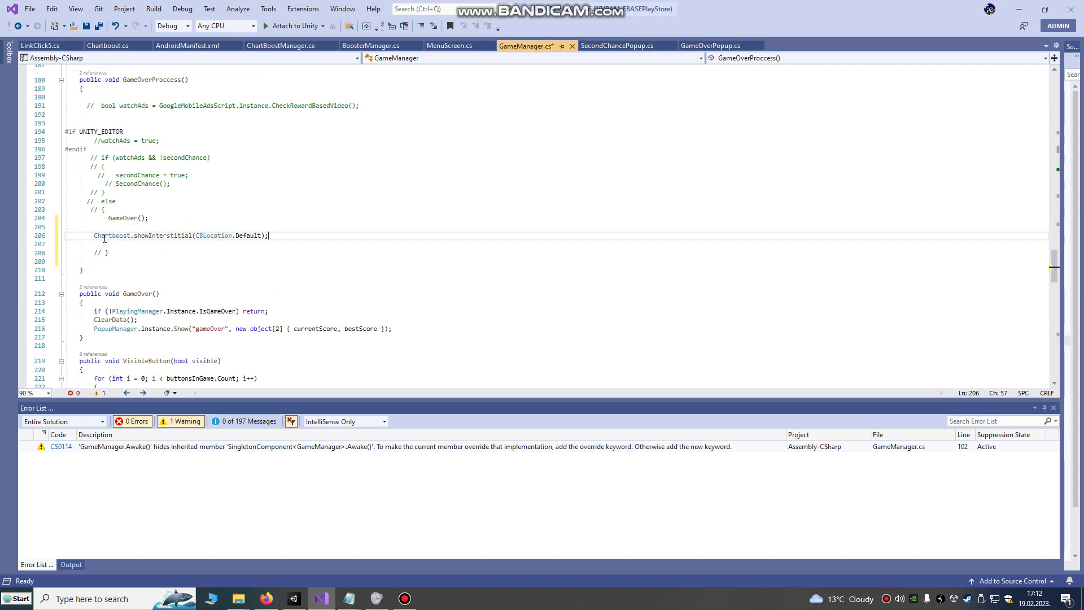
left_click(153, 220)
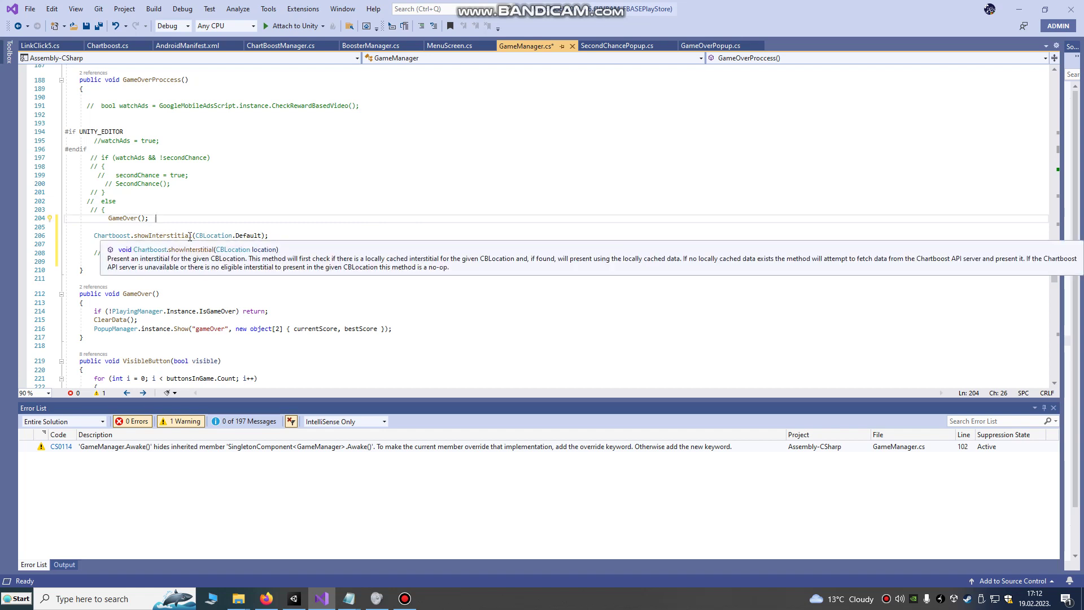
left_click_drag(1055, 265, 1054, 90)
left_click_drag(121, 158, 65, 146)
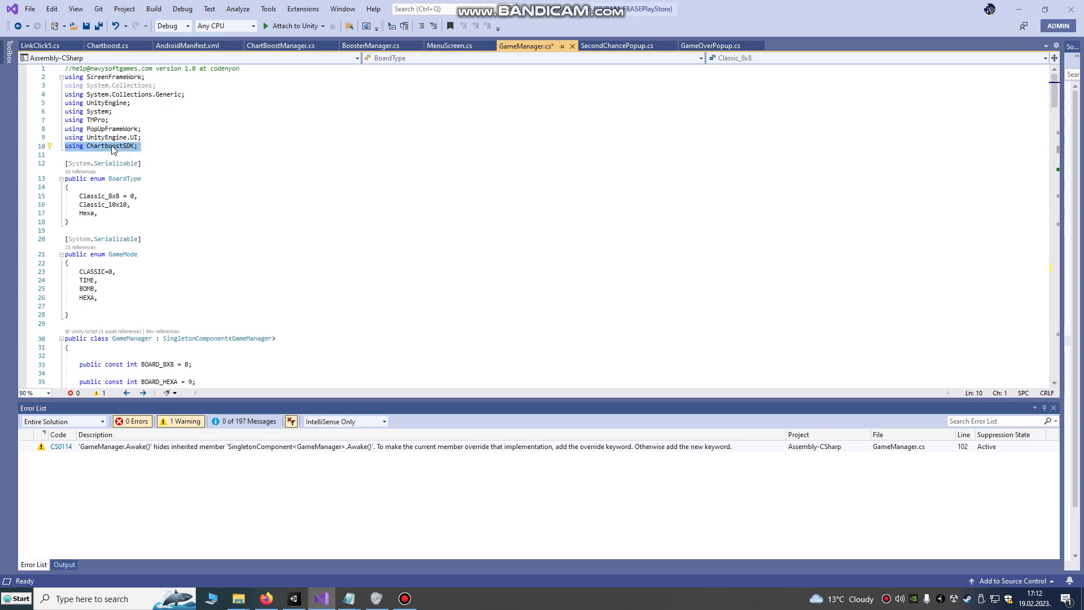
- Delete the using ChartboostSDK line, inspect the resulting Chartboost error, then restore it
key("BackSpace")
key("ctrl+space")
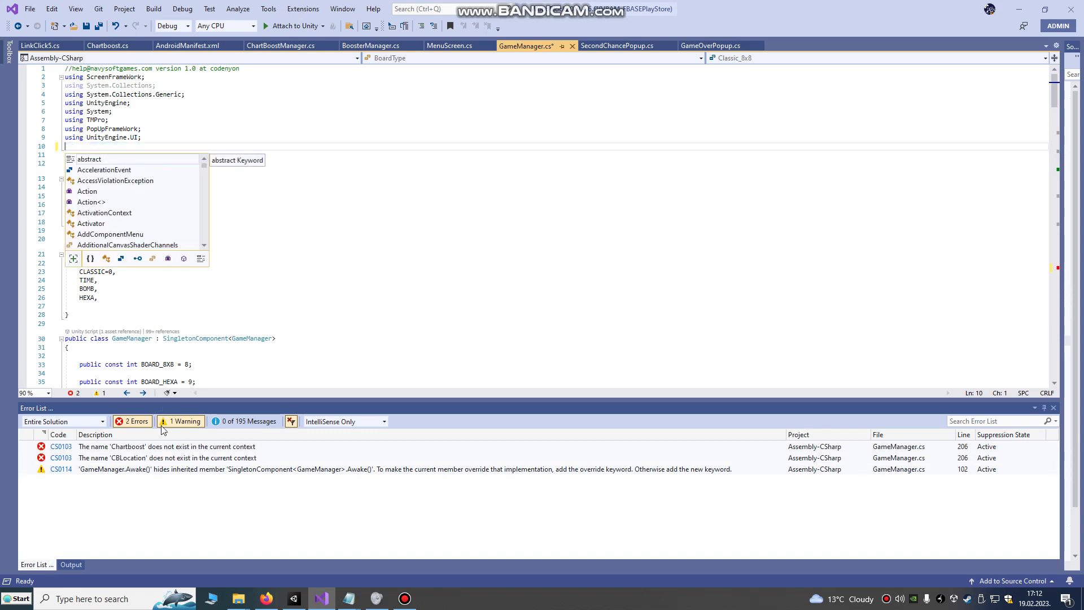
left_click(163, 447)
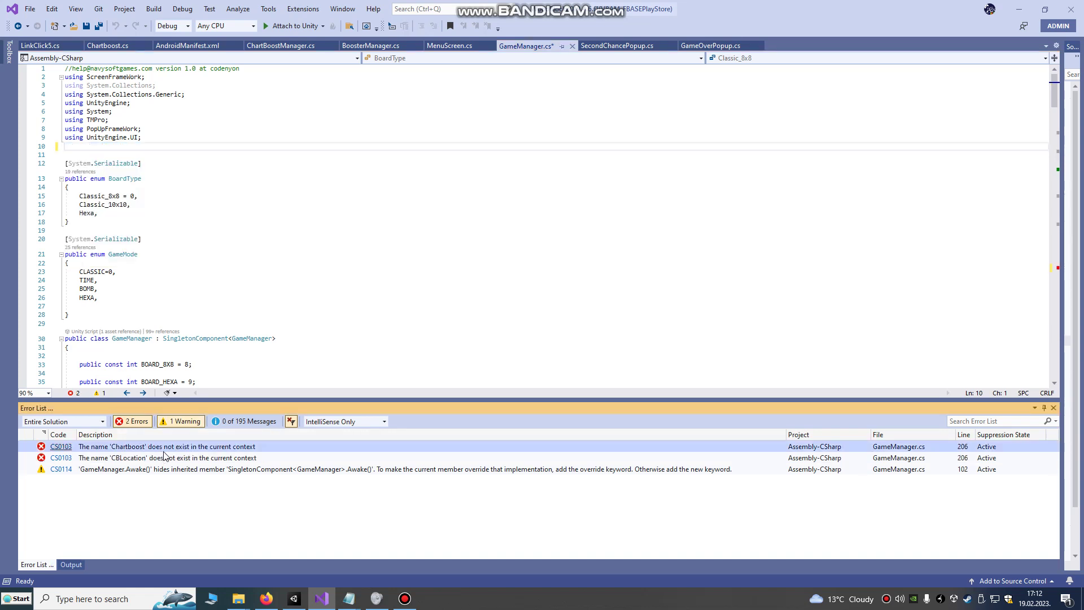
double_click(164, 452)
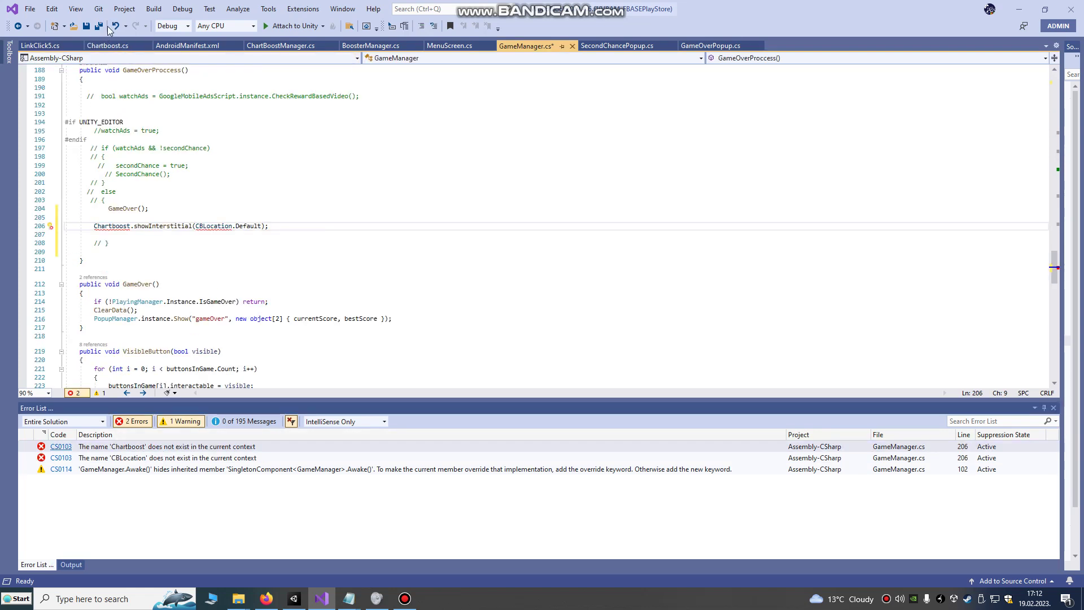
left_click(112, 28)
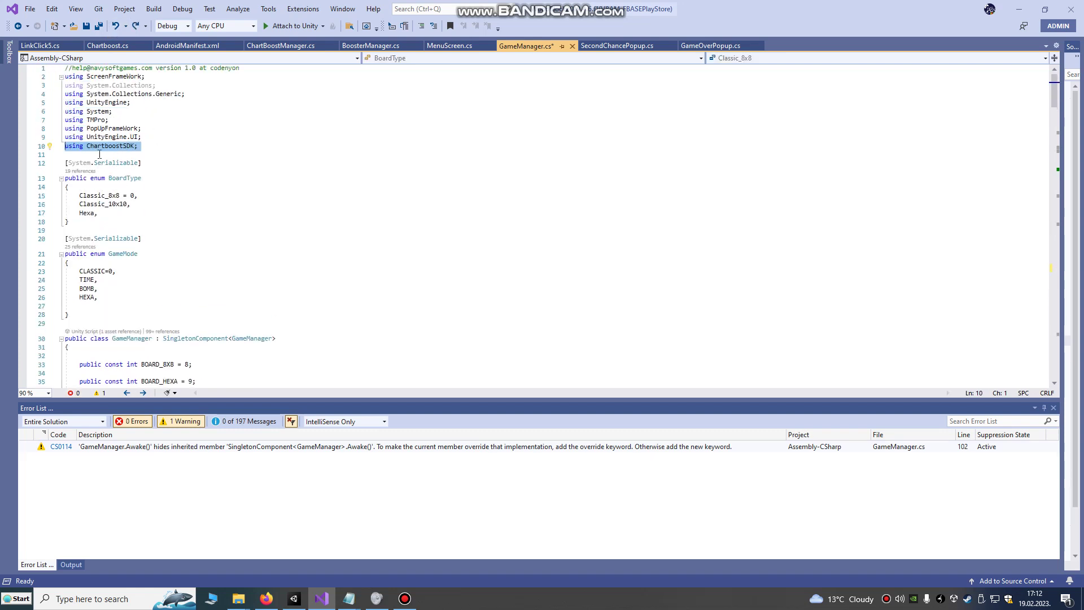
- Inspect the cacheInterstitial call after OnEventPlay() on line 92 of MenuScreen.cs
left_click(448, 46)
left_click_drag(151, 124, 64, 121)
scroll(208, 226, "down", 17)
scroll(208, 226, "down", 10)
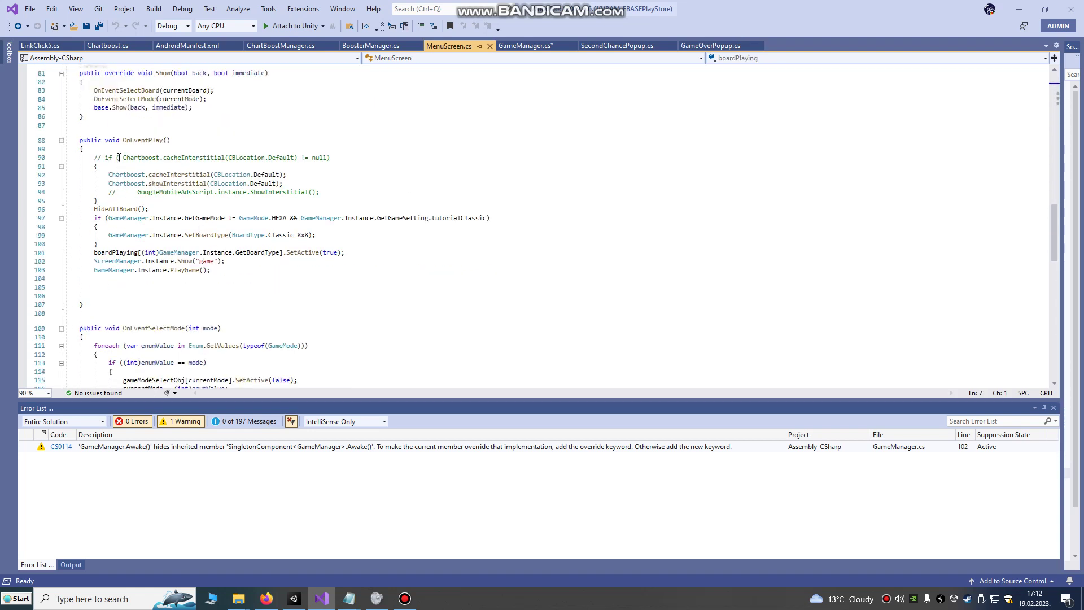
left_click(175, 140)
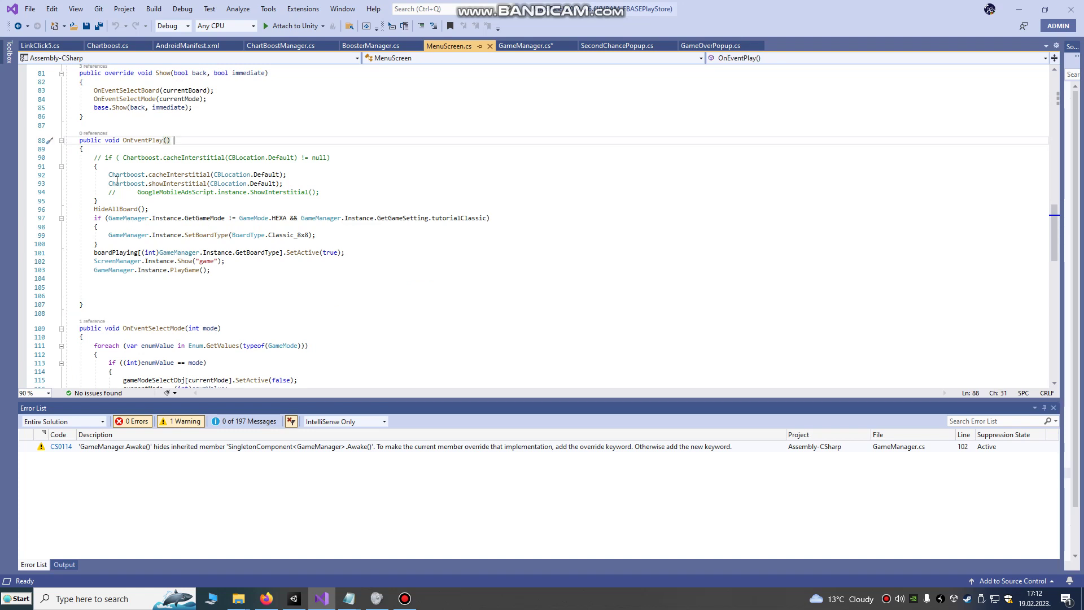
left_click_drag(109, 175, 295, 182)
left_click(104, 180)
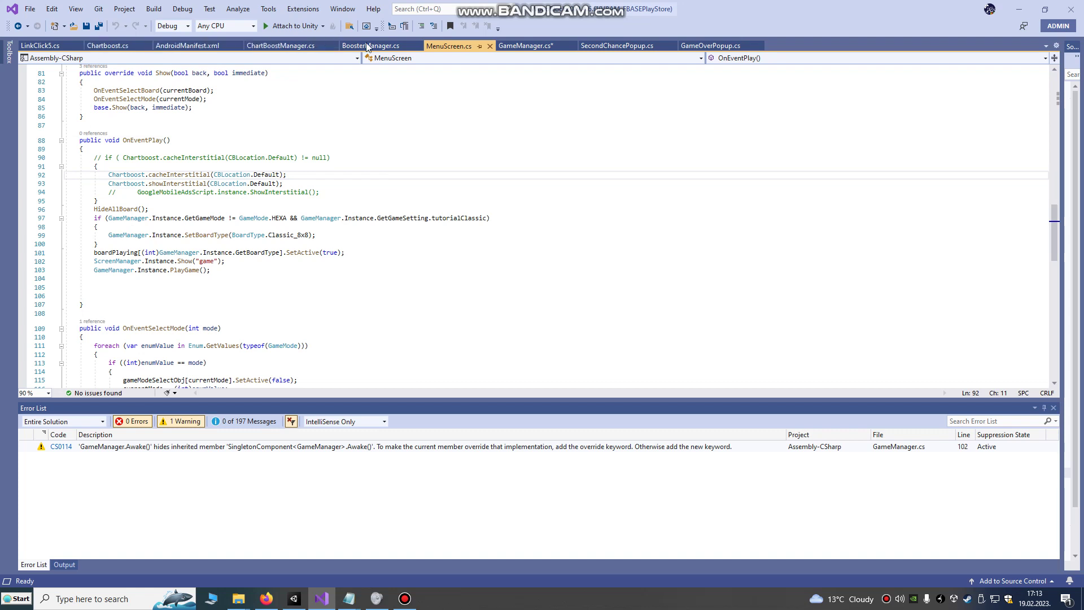
- Look through the BoosterManager.cs, ChartBoostManager.cs and MenuScreen.cs scripts
left_click(504, 49)
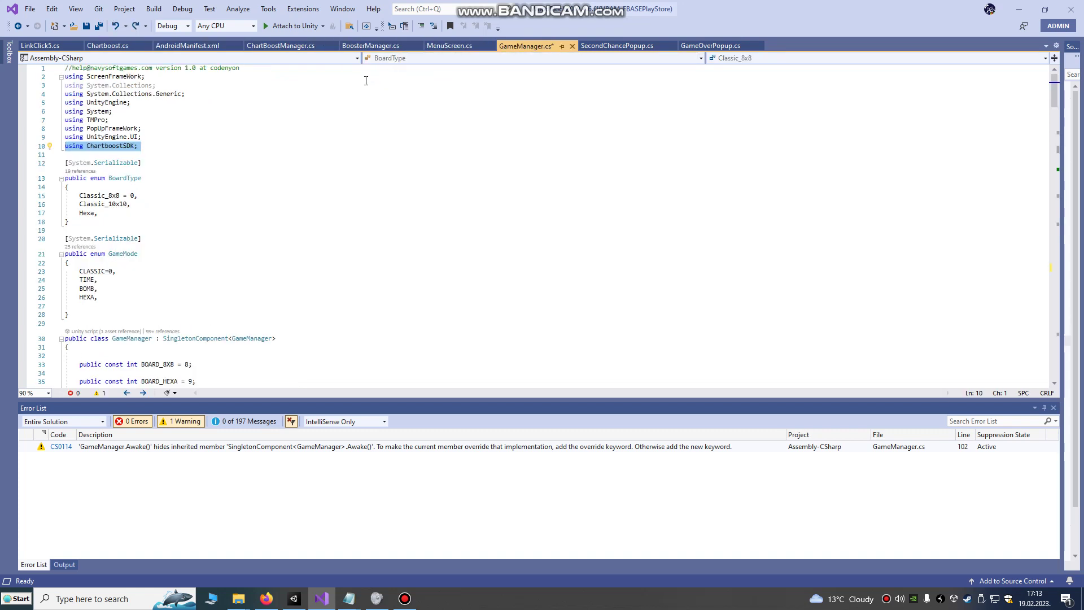
left_click(375, 46)
scroll(328, 203, "down", 2)
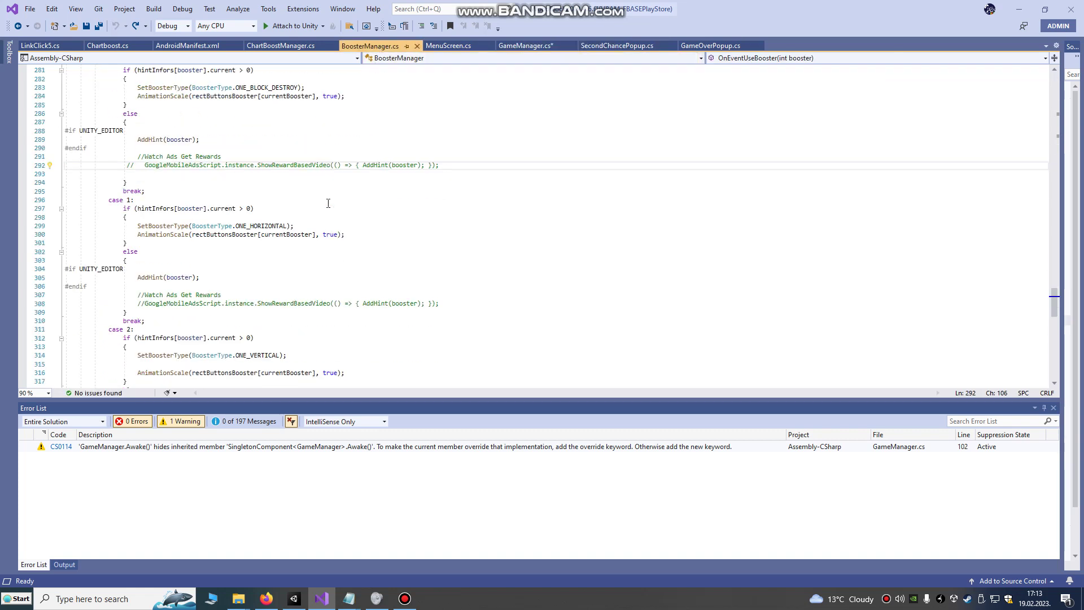
left_click(279, 45)
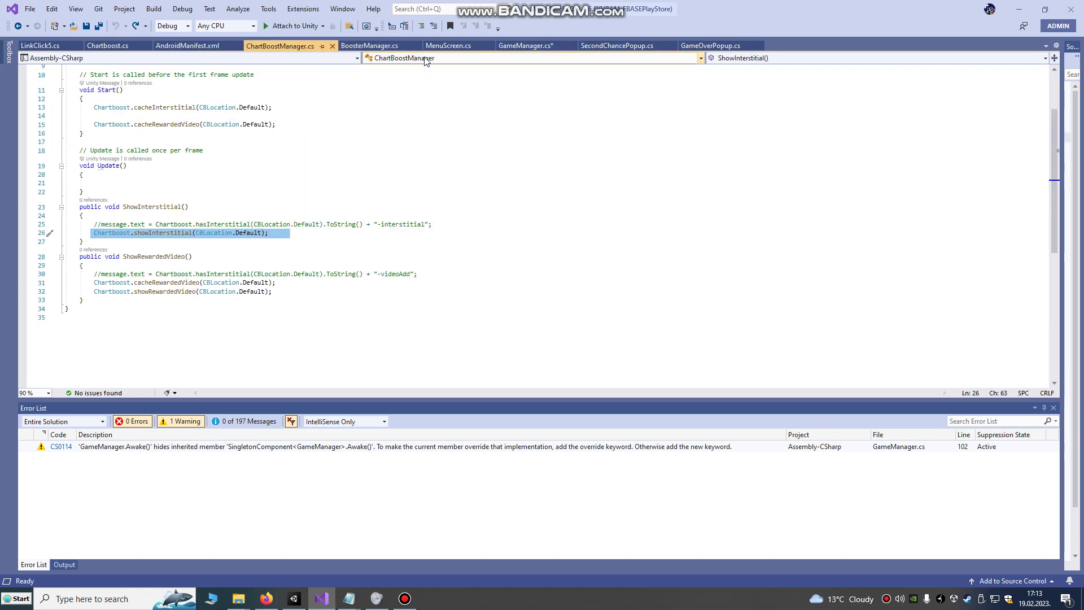
left_click(483, 46)
- Undo the pasted showInterstitial call in GameManager.cs, save all scripts, and return to Unity
left_click(504, 46)
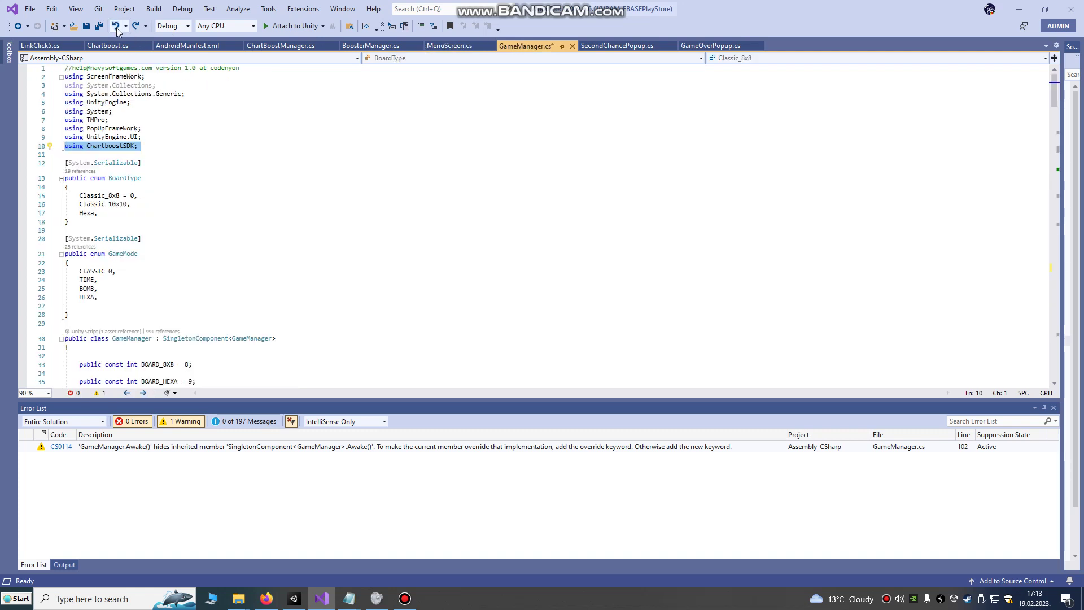
left_click(116, 26)
left_click(116, 26)
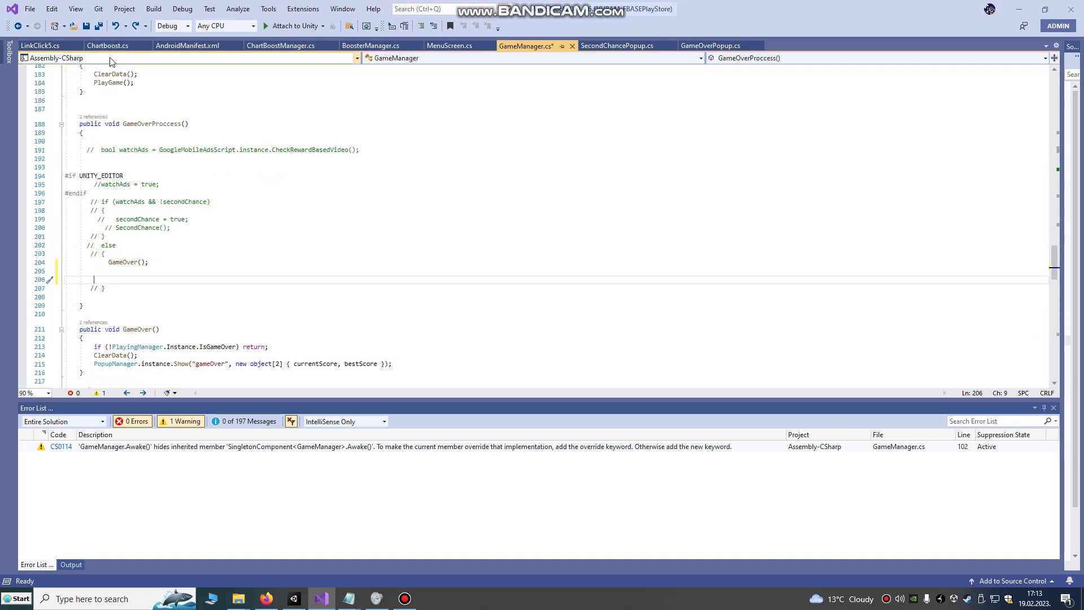
left_click(98, 26)
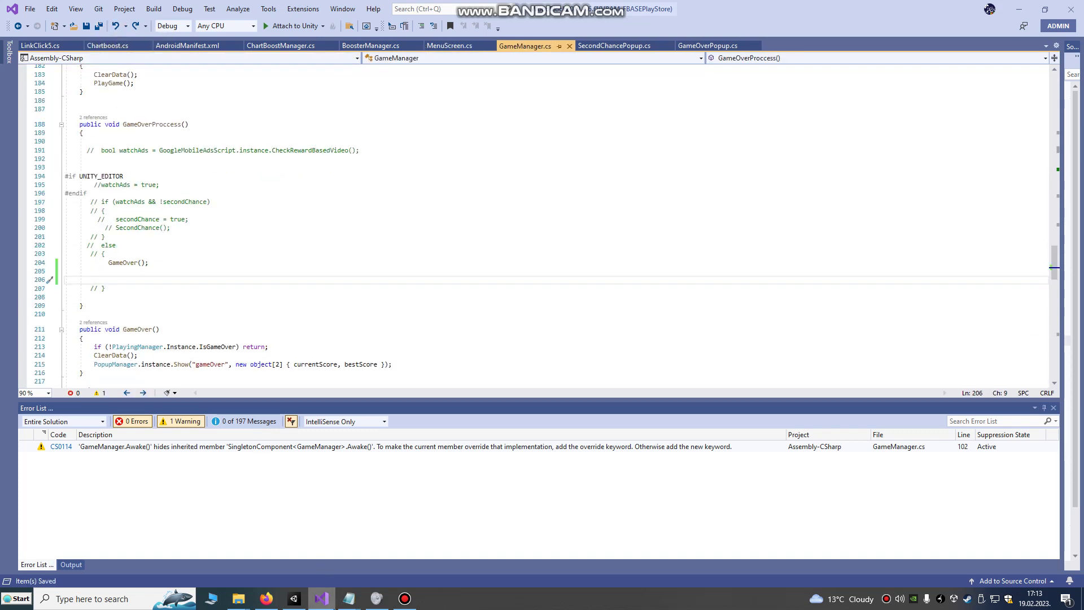
left_click(300, 598)
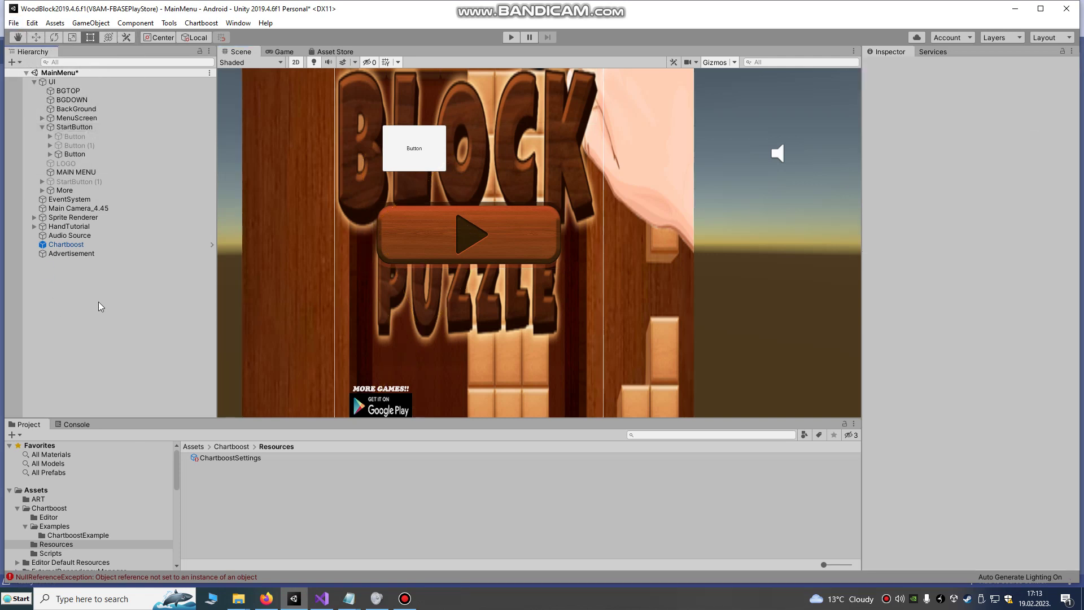
- Copy the package name com.RoyalGames.WoodBlockPuzzle from Player Settings' Other Settings section
left_click(14, 22)
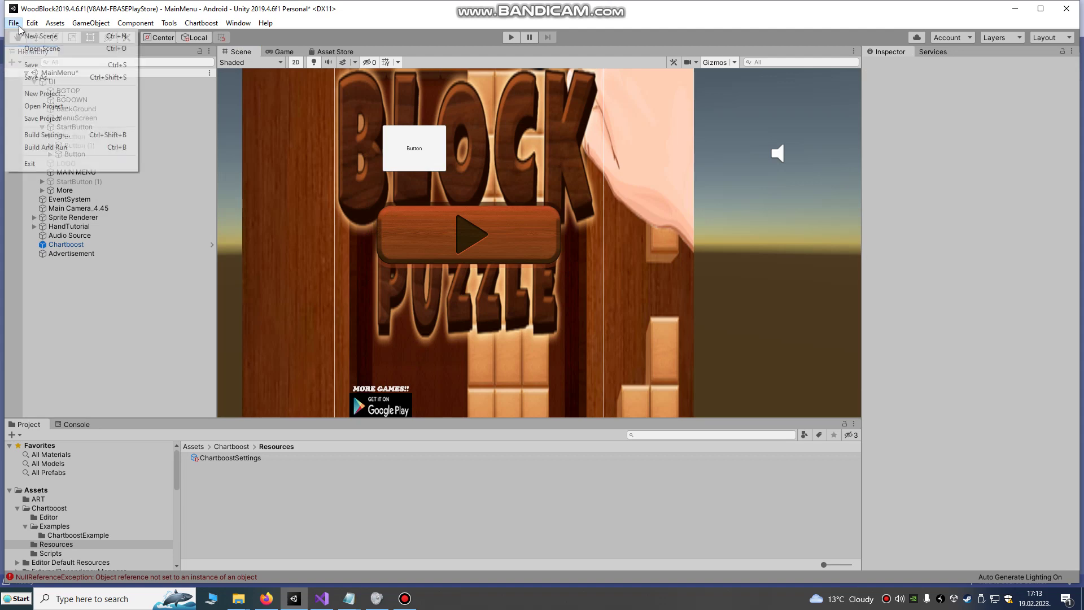
left_click(46, 134)
left_click(57, 572)
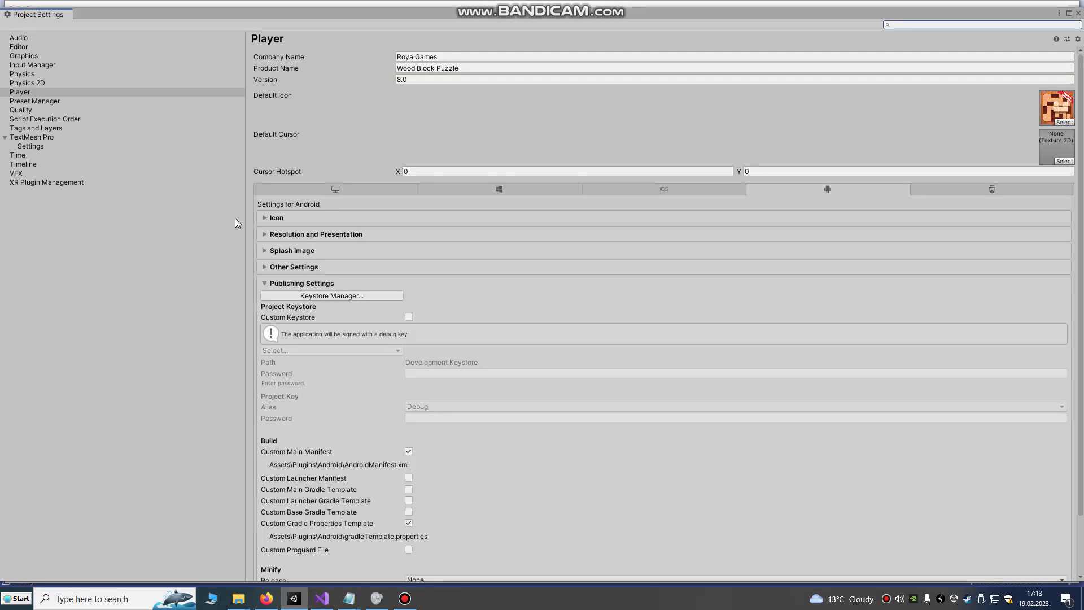
scroll(322, 374, "down", 2)
left_click(293, 199)
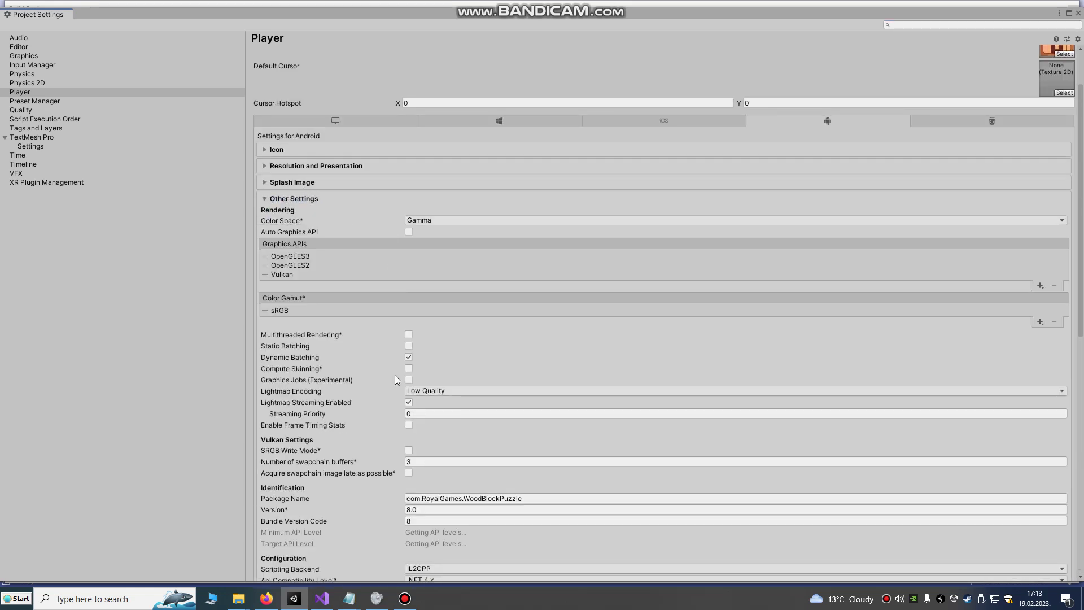
scroll(387, 412, "down", 3)
left_click(426, 398)
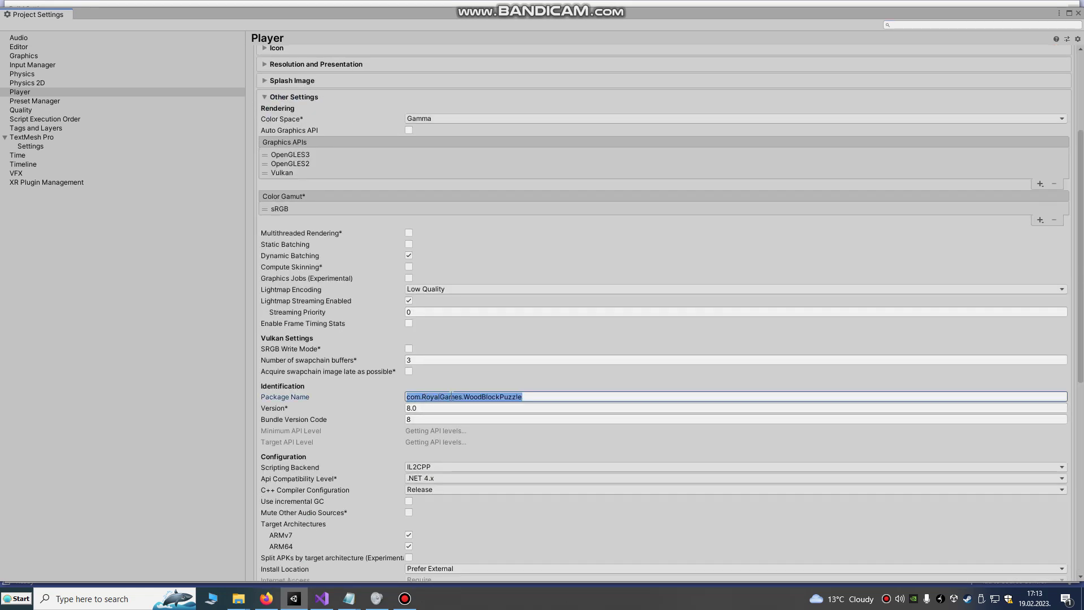
right_click(452, 396)
left_click(470, 415)
left_click(266, 599)
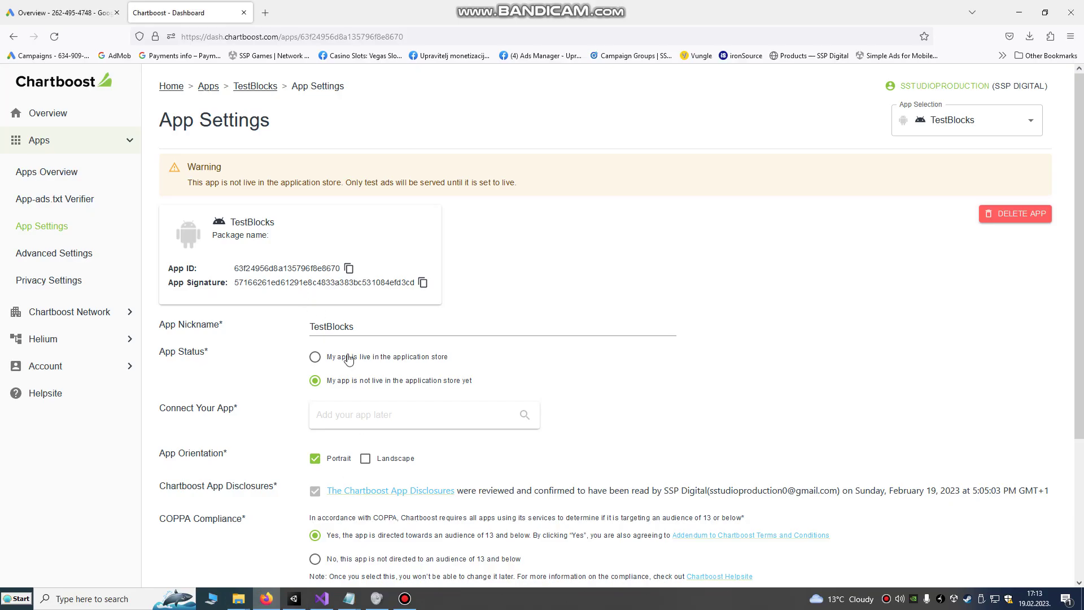
scroll(418, 368, "down", 3)
scroll(353, 363, "up", 3)
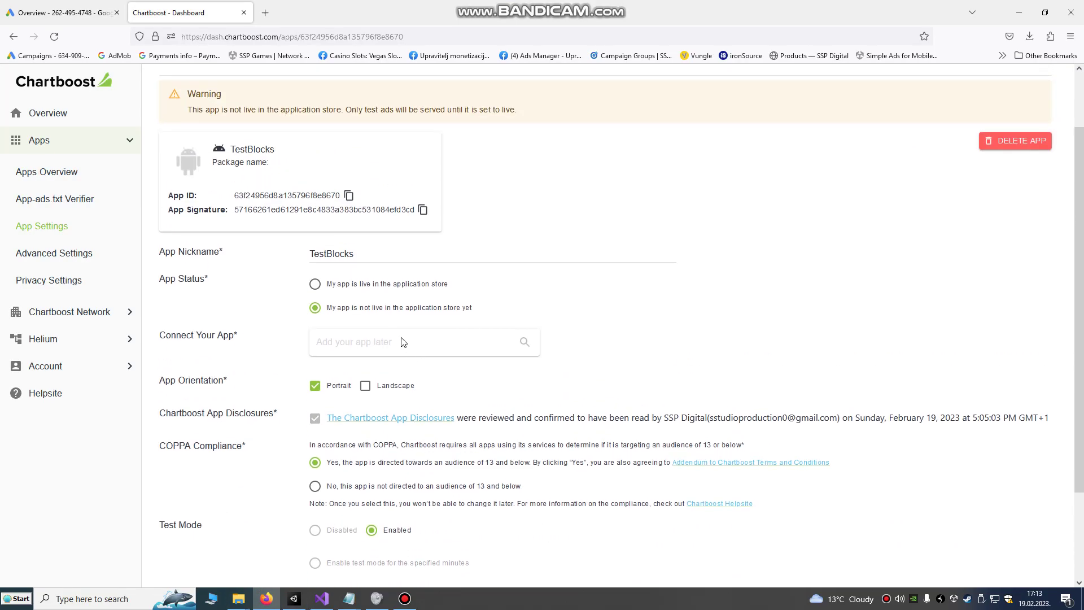
left_click(316, 284)
left_click(351, 344)
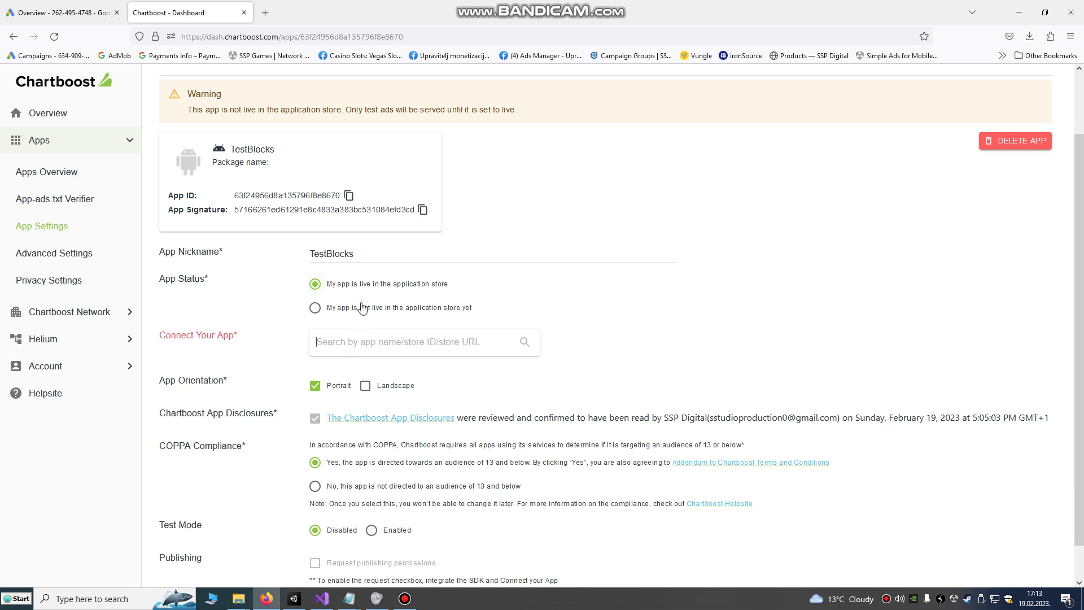
right_click(340, 343)
left_click(347, 288)
right_click(451, 345)
left_click(475, 423)
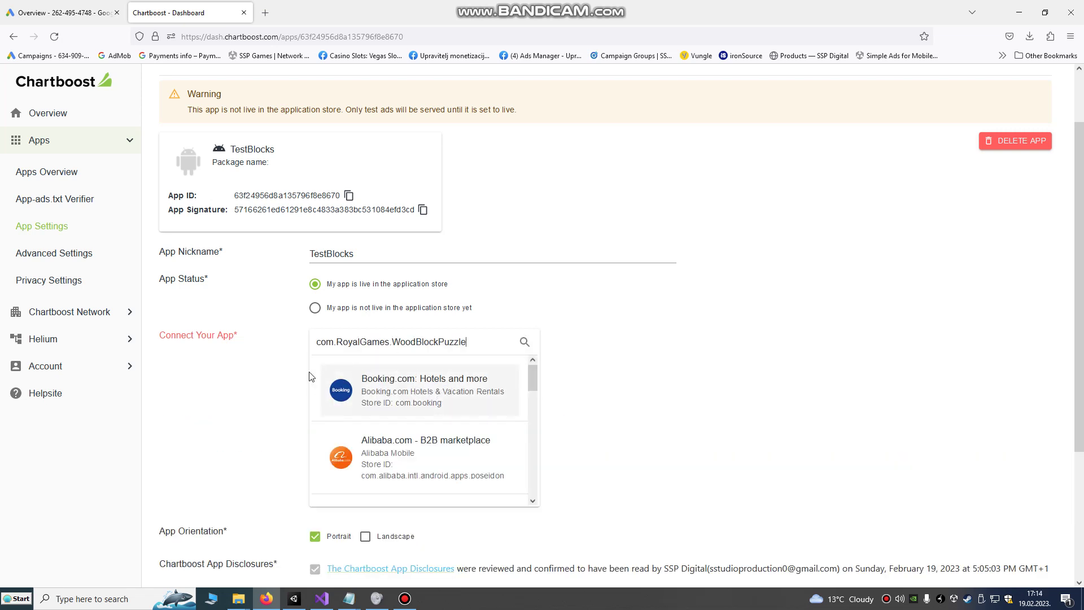
left_click_drag(475, 341, 320, 341)
key("BackSpace")
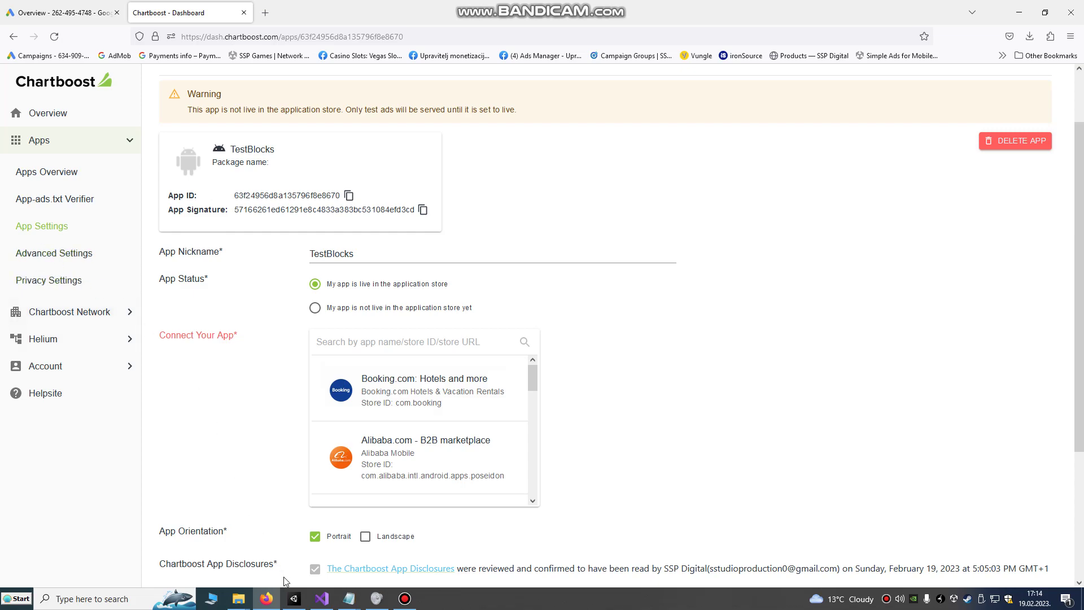
- Close Unity's Project Settings and Build Settings windows, then view the Chartboost app's advanced settings
left_click(293, 598)
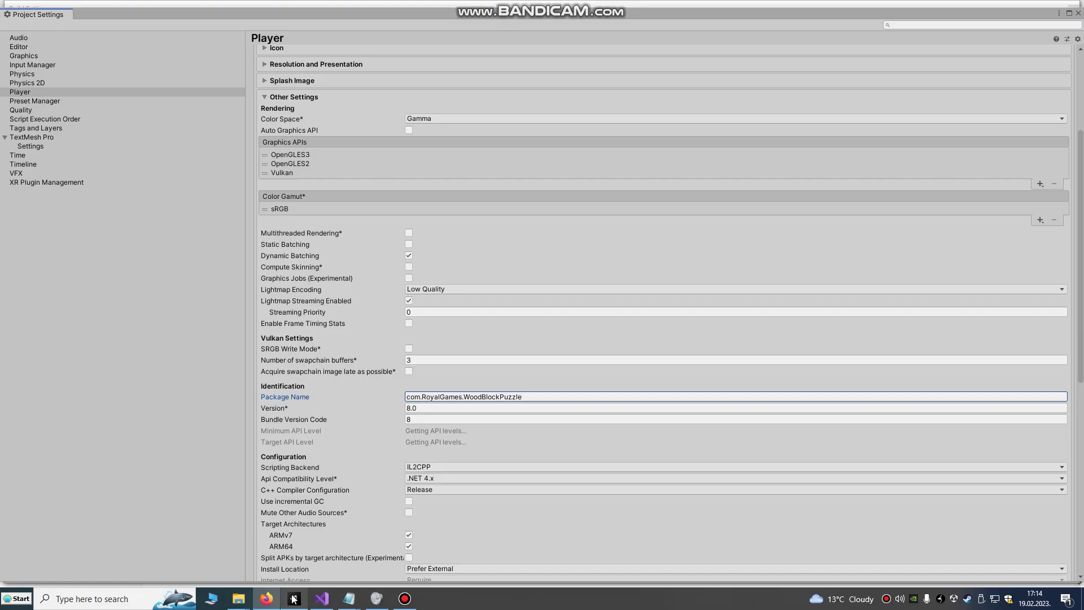
left_click(1072, 15)
left_click(1069, 14)
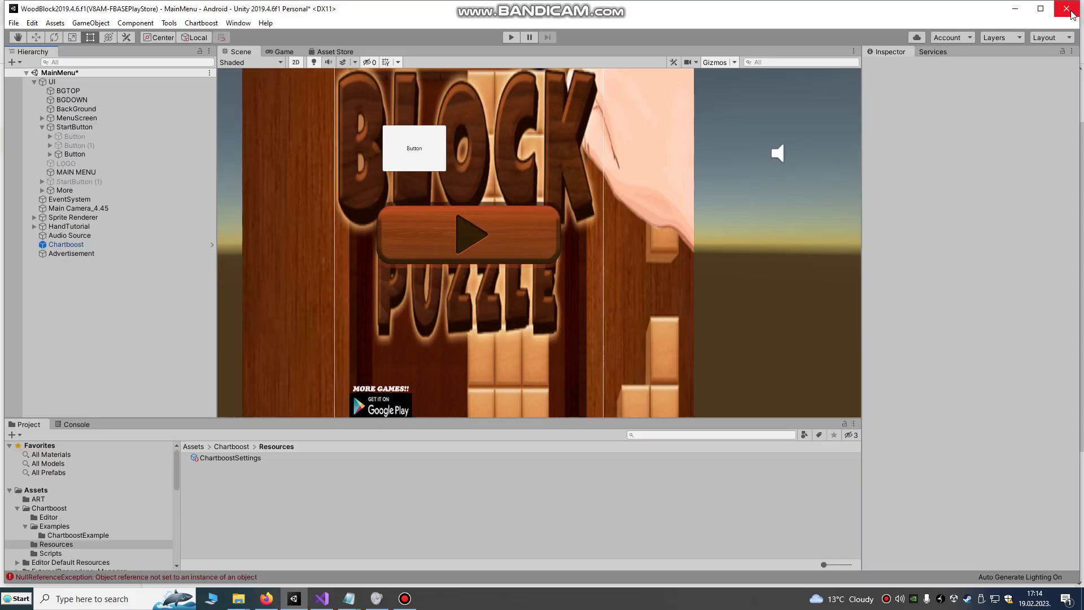
scroll(495, 258, "down", 3)
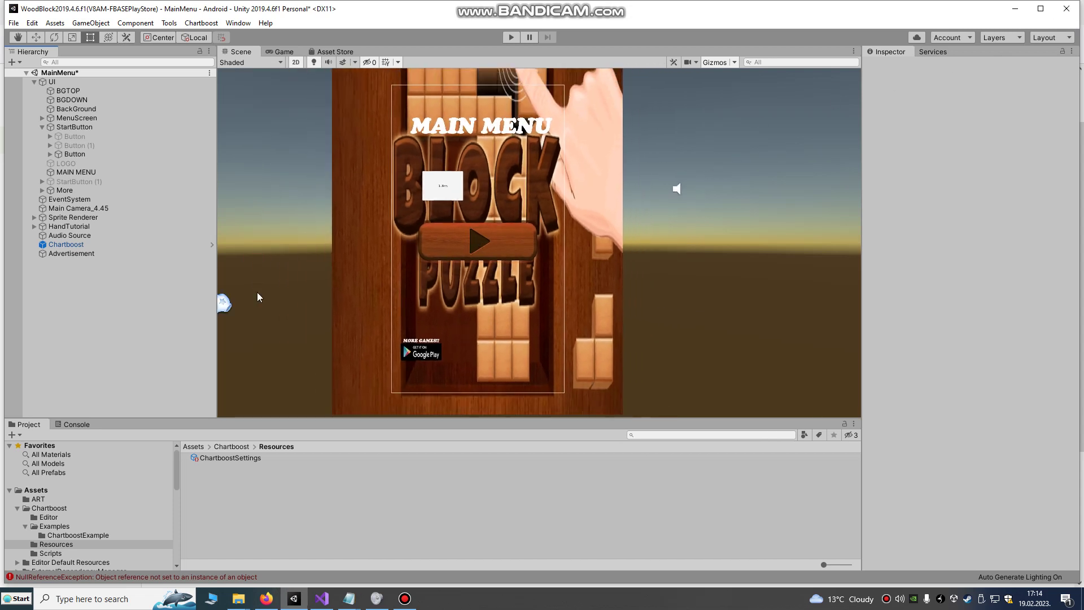
left_click(267, 598)
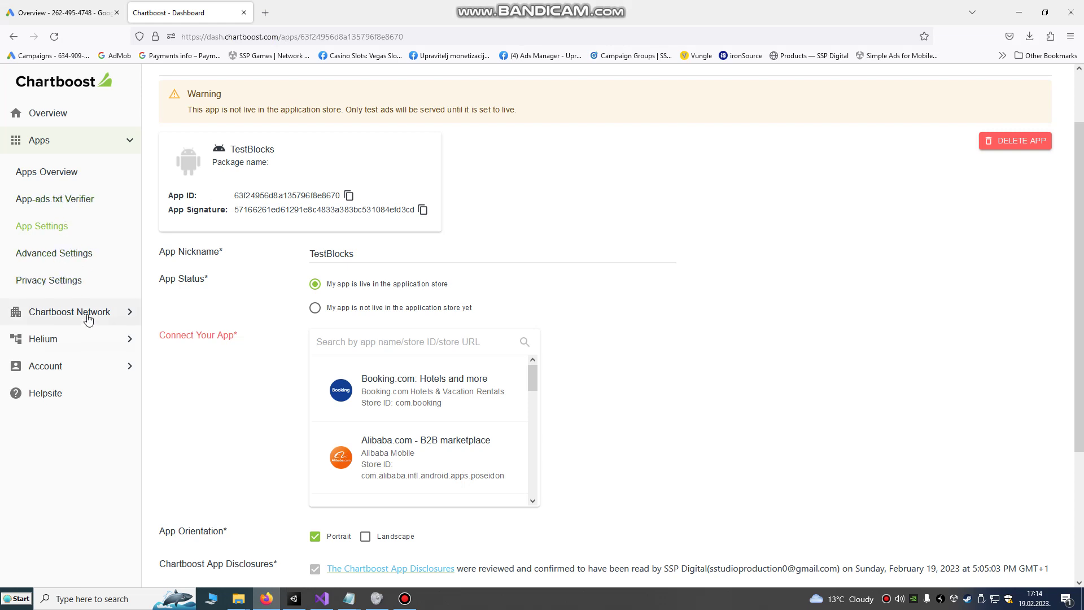
left_click(79, 262)
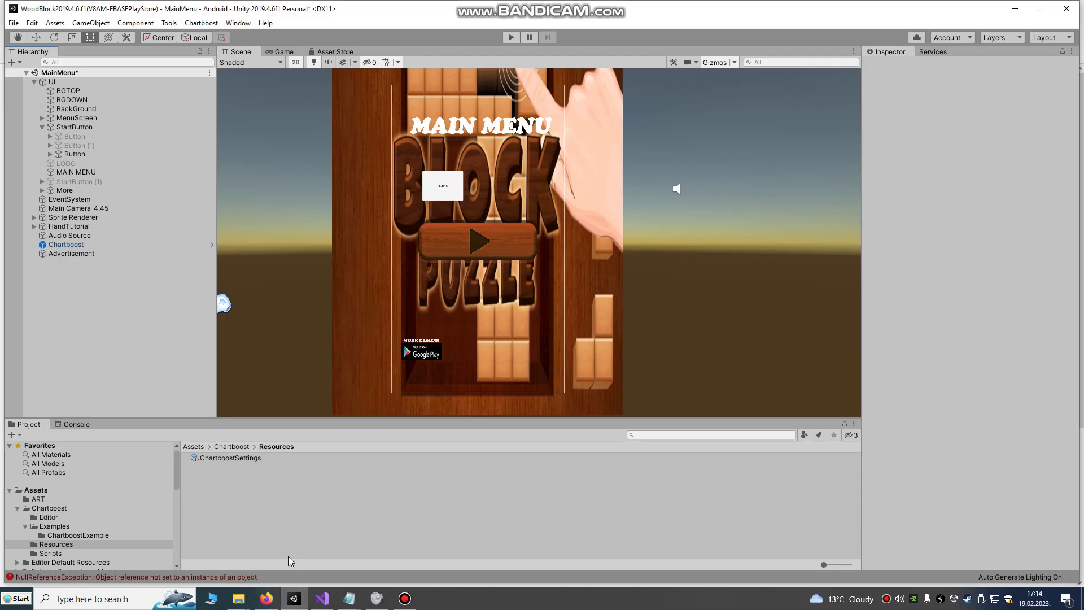
- Go to Monetization > Ad Locations in the Chartboost dashboard and choose BunnyBeeBubble2D
left_click(266, 599)
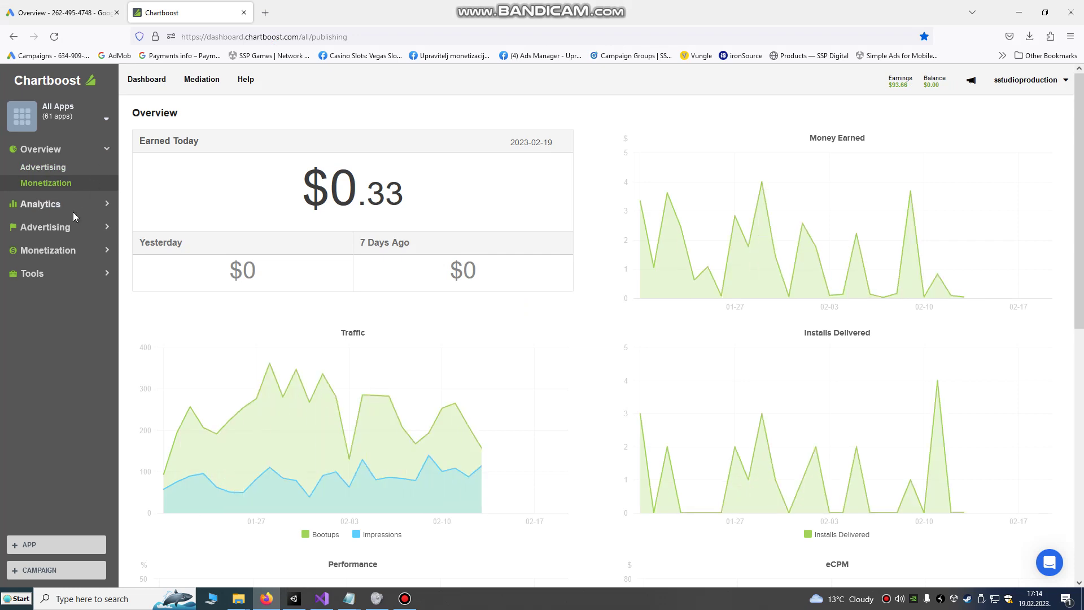
left_click(59, 251)
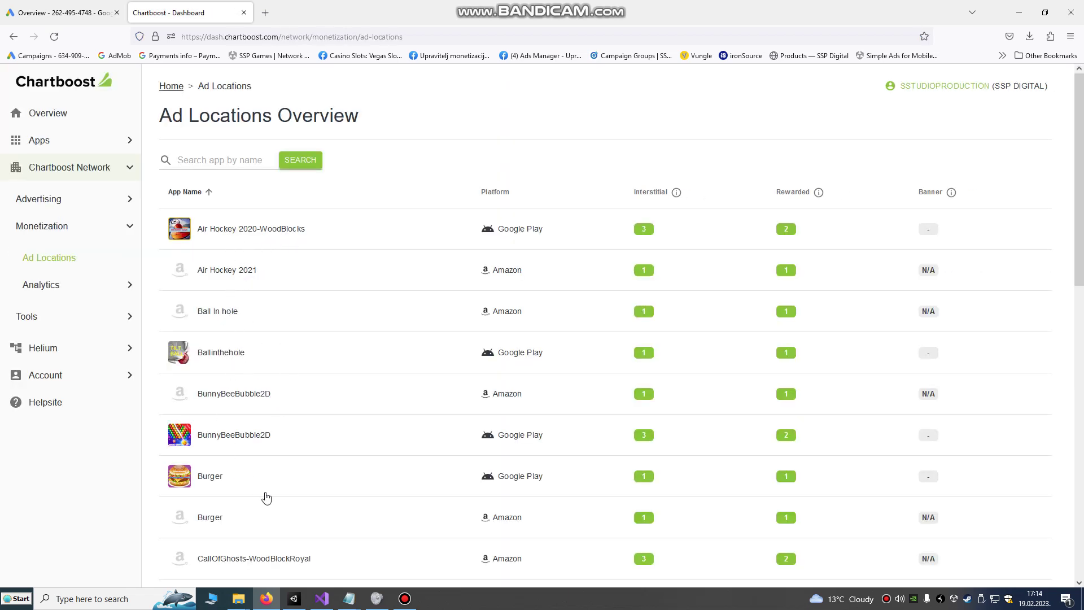
left_click(239, 443)
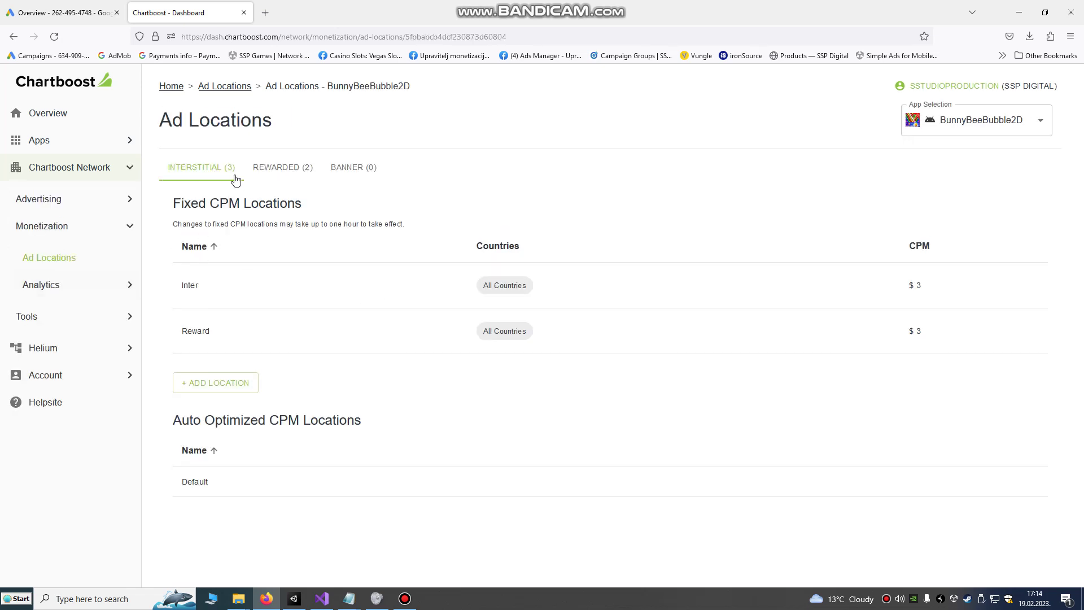
- Start a new location row on the Interstitial tab, clearing a mistyped name
left_click(283, 170)
left_click(226, 175)
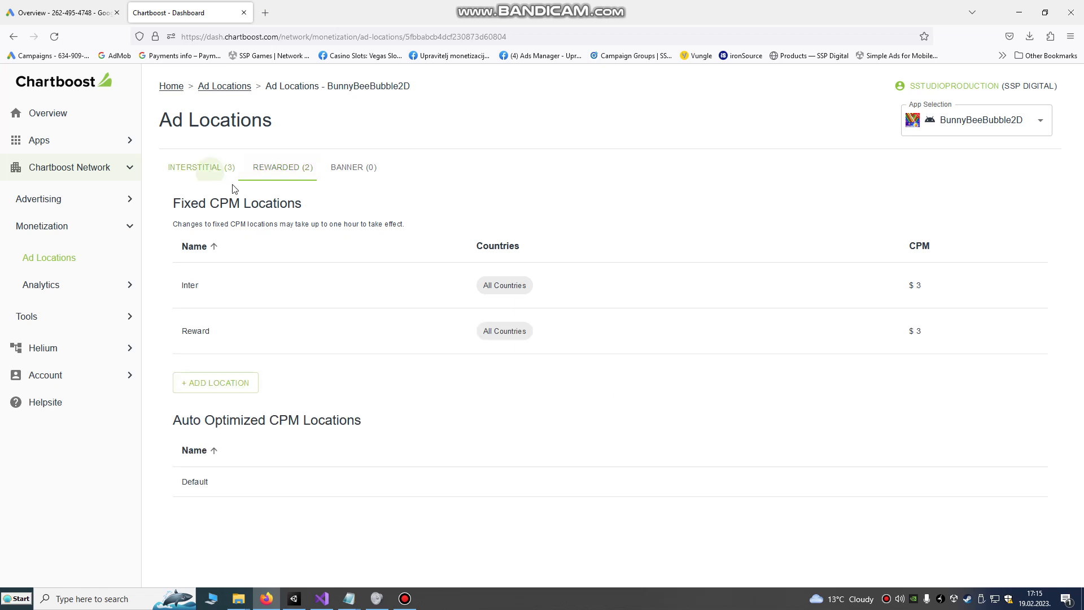
left_click(215, 383)
left_click(248, 385)
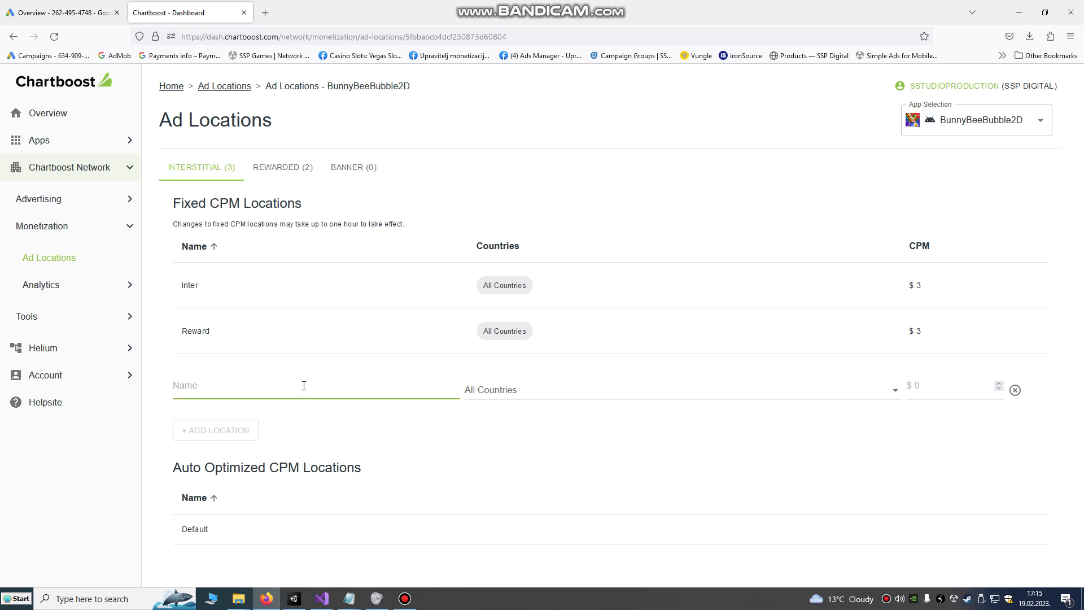
type("A")
key("BackSpace")
key("BackSpace")
left_click(197, 297)
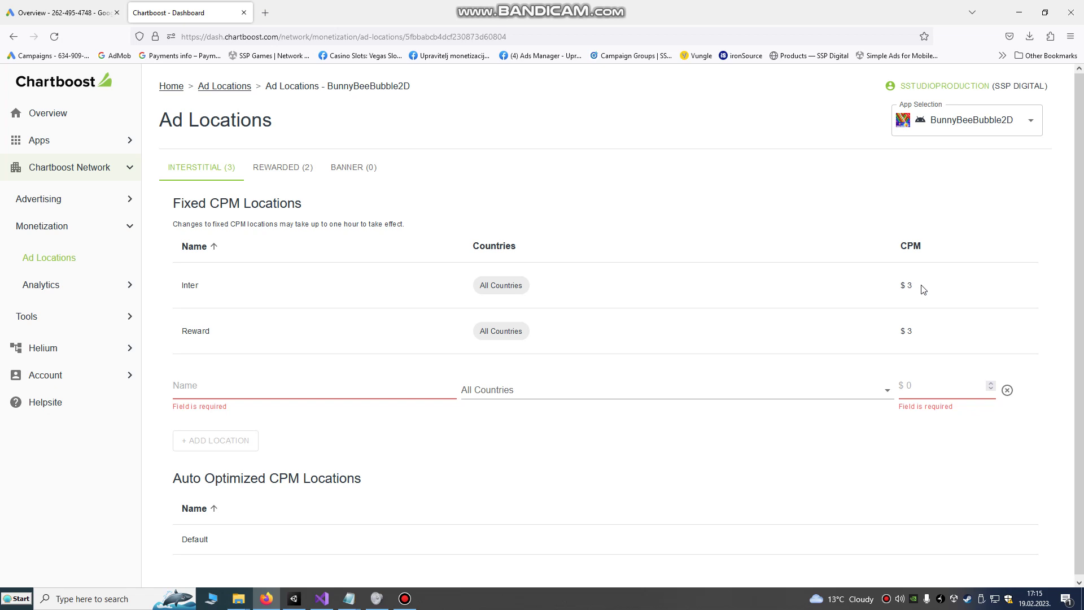
- Name the location Test, keep All Countries, set CPM to 3, and save it
left_click(354, 391)
type("Test")
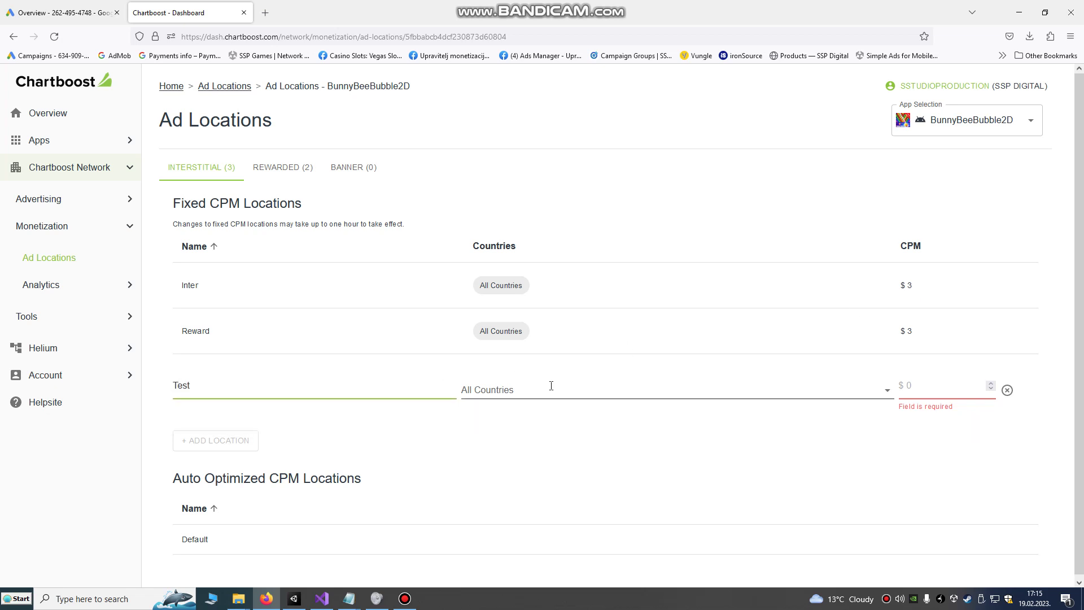
left_click(512, 396)
left_click(517, 423)
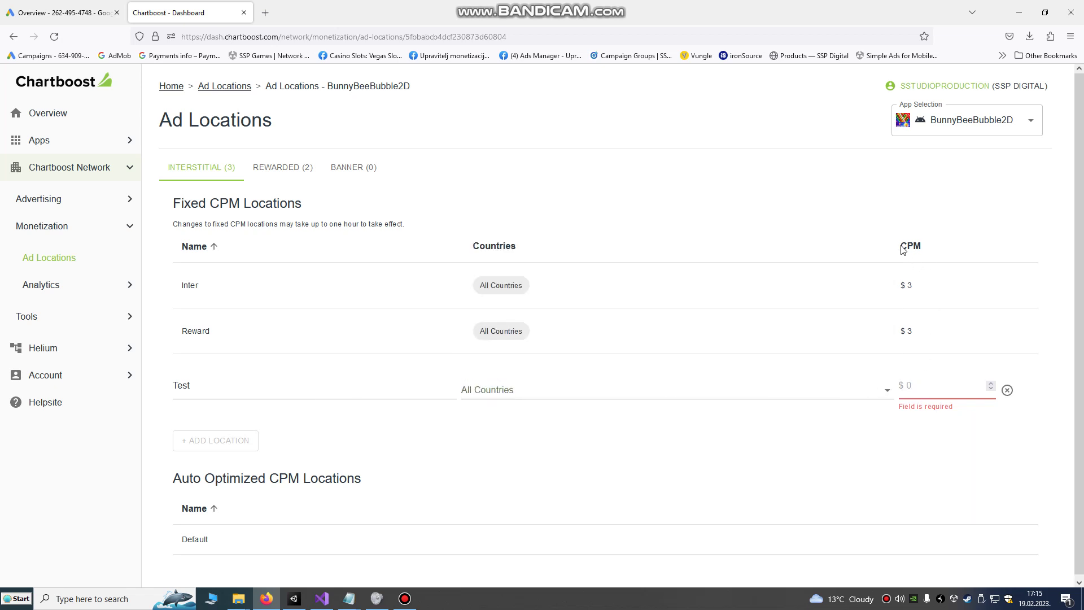
type("3")
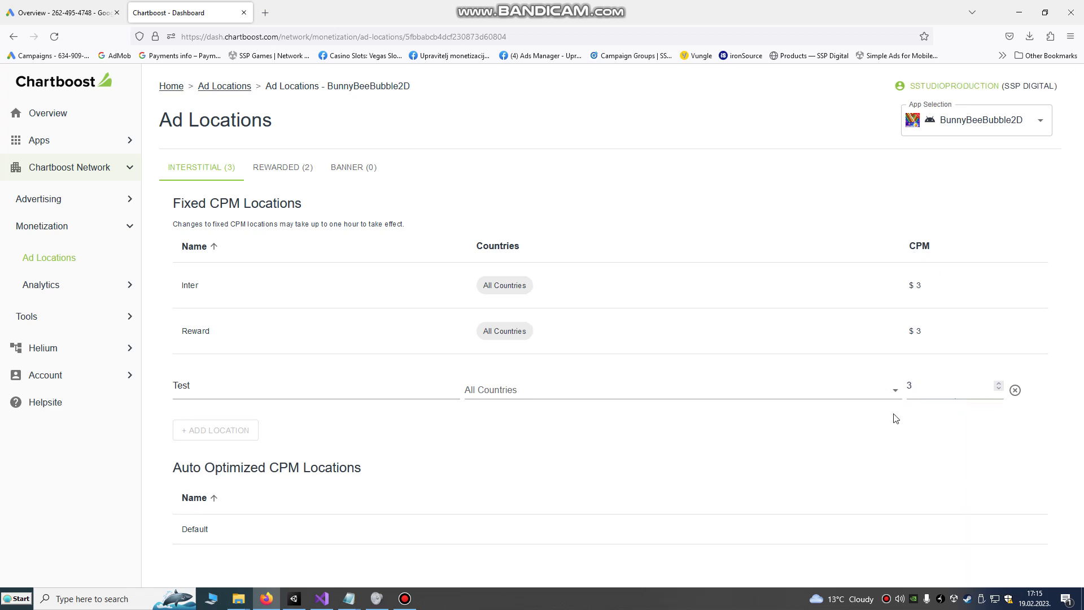
left_click(896, 419)
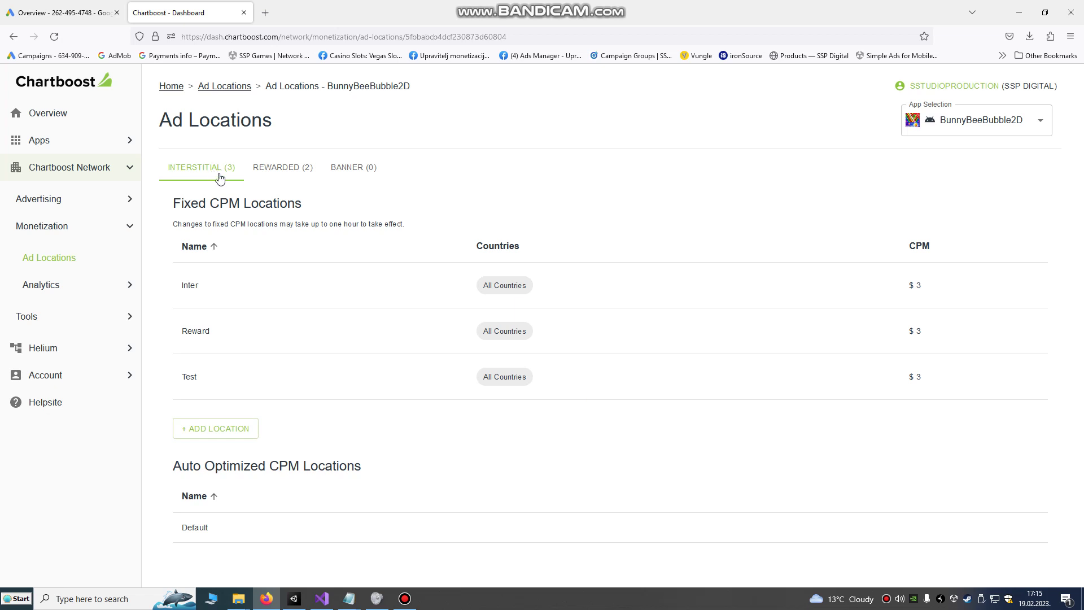
- Check the rewarded ad locations, then return to Visual Studio
left_click(300, 173)
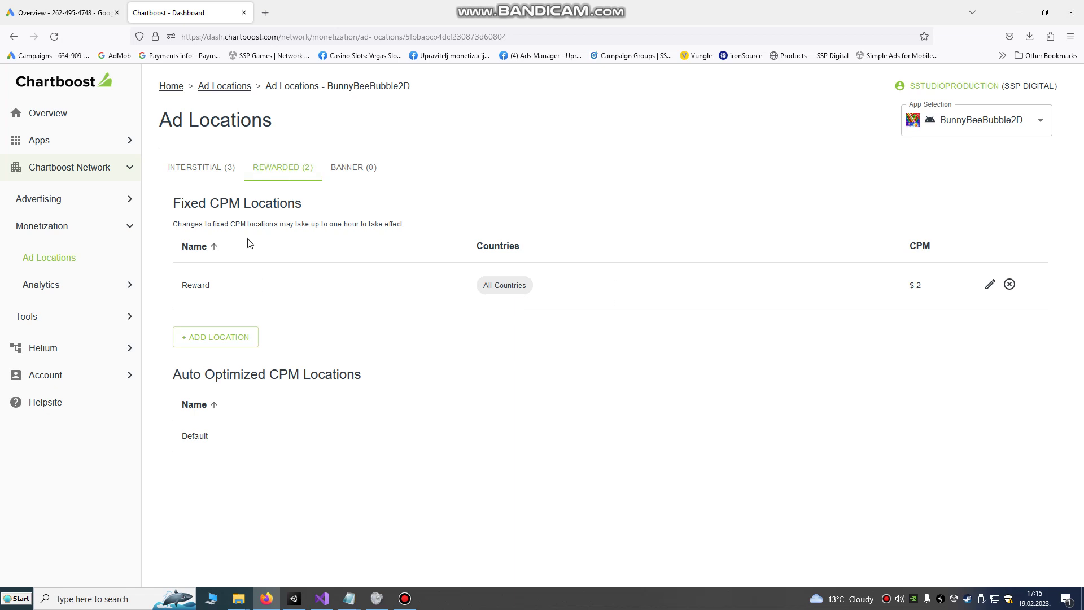
mouse_move(674, 297)
left_click(322, 599)
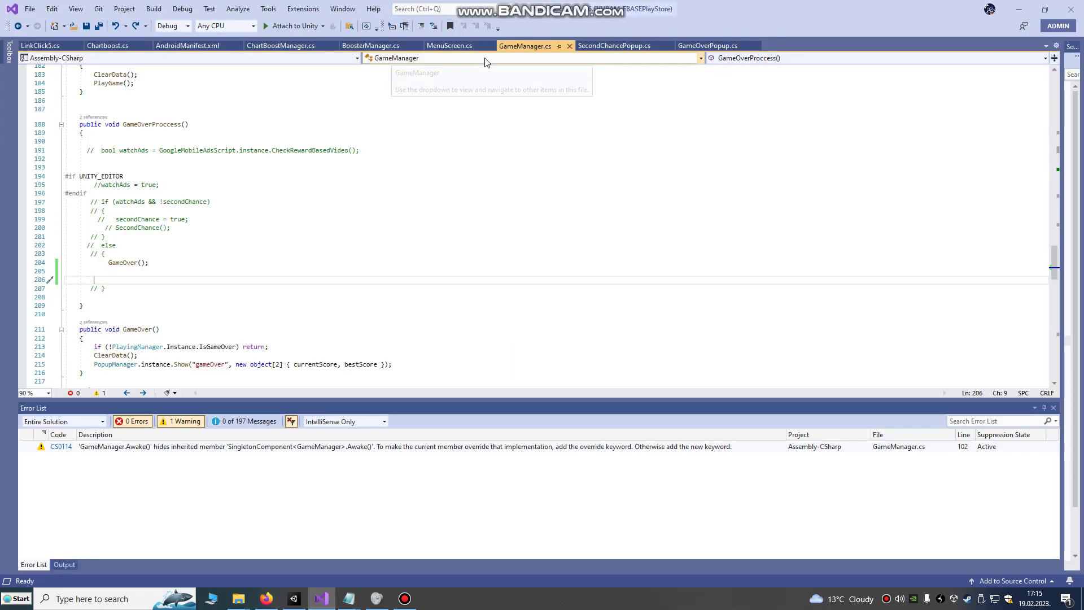
- Glance at Chartboost.cs and AndroidManifest.xml, then select all of ChartBoostManager.cs's code
left_click(104, 46)
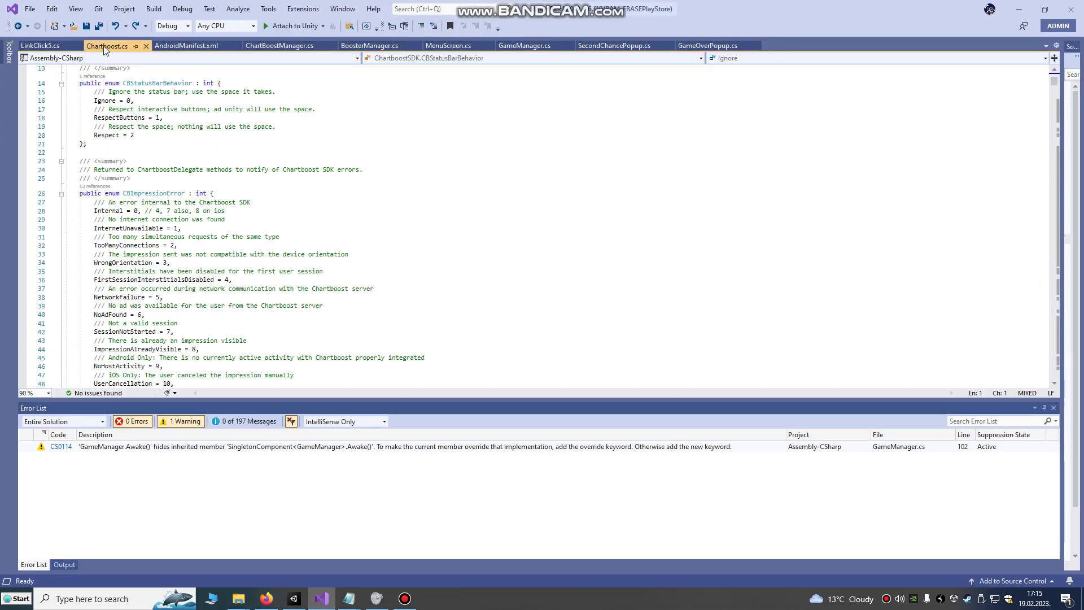
left_click(187, 46)
left_click(277, 46)
scroll(226, 253, "up", 2)
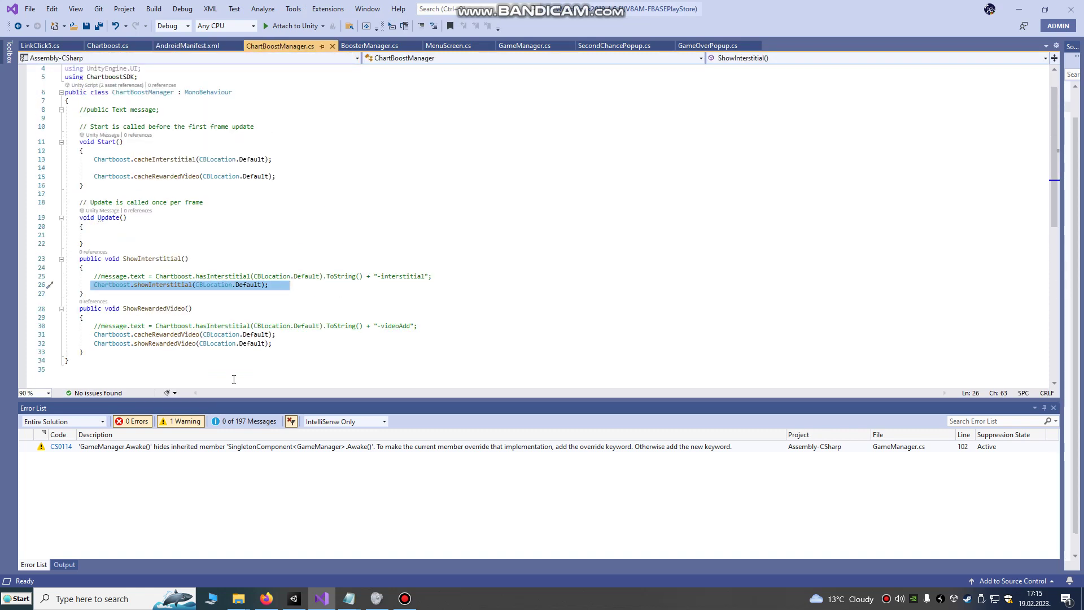
left_click_drag(293, 344, 161, 194)
scroll(161, 195, "up", 1)
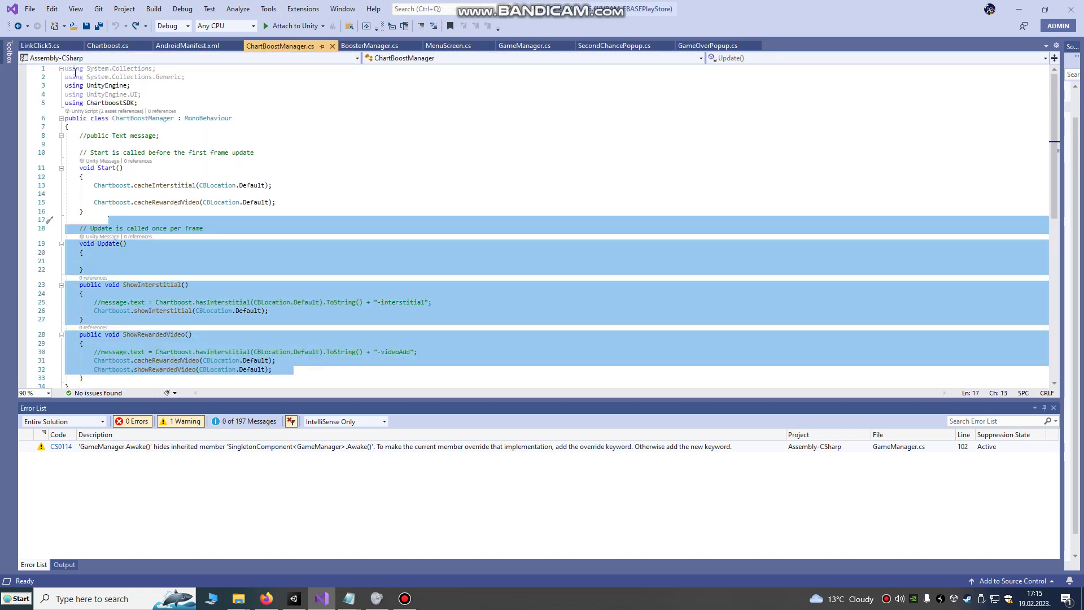
left_click_drag(75, 73, 328, 339)
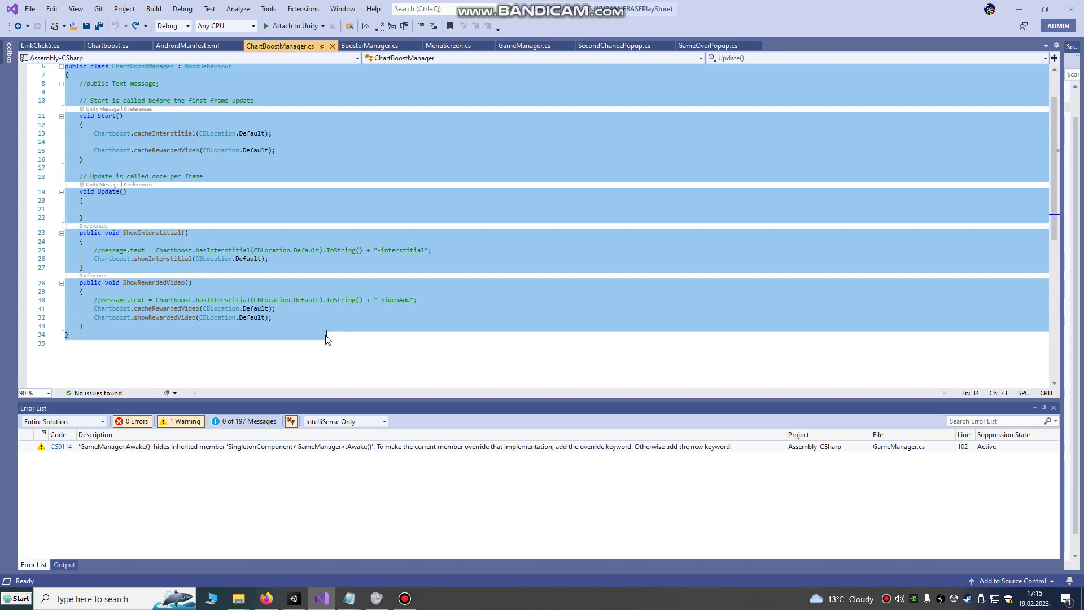
- Briefly check the Chartboost dashboard, then bring the Unity editor back to the front
left_click(403, 597)
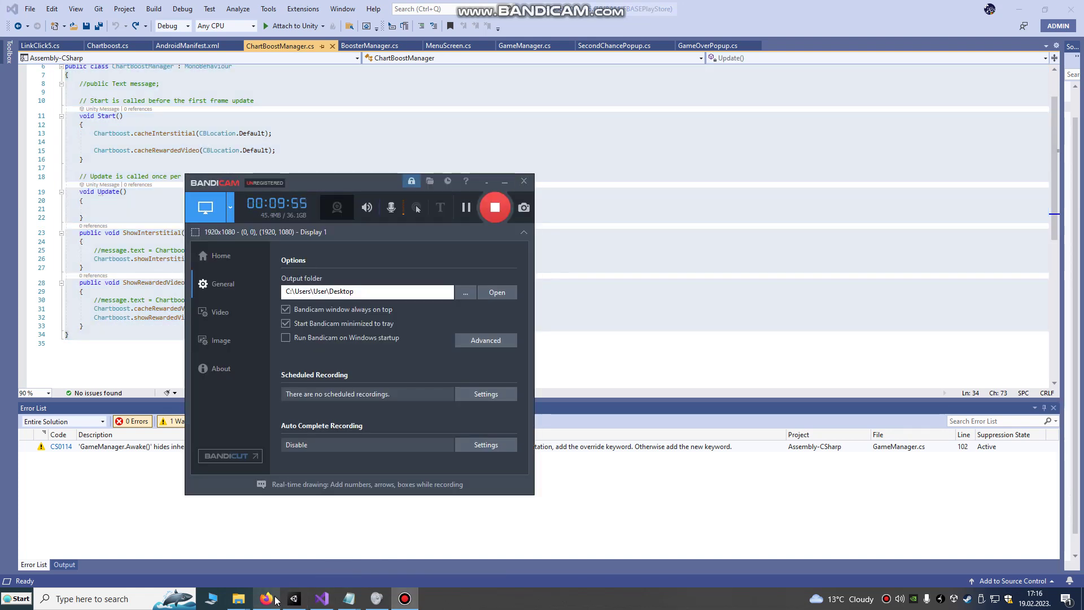
left_click(267, 599)
left_click(505, 181)
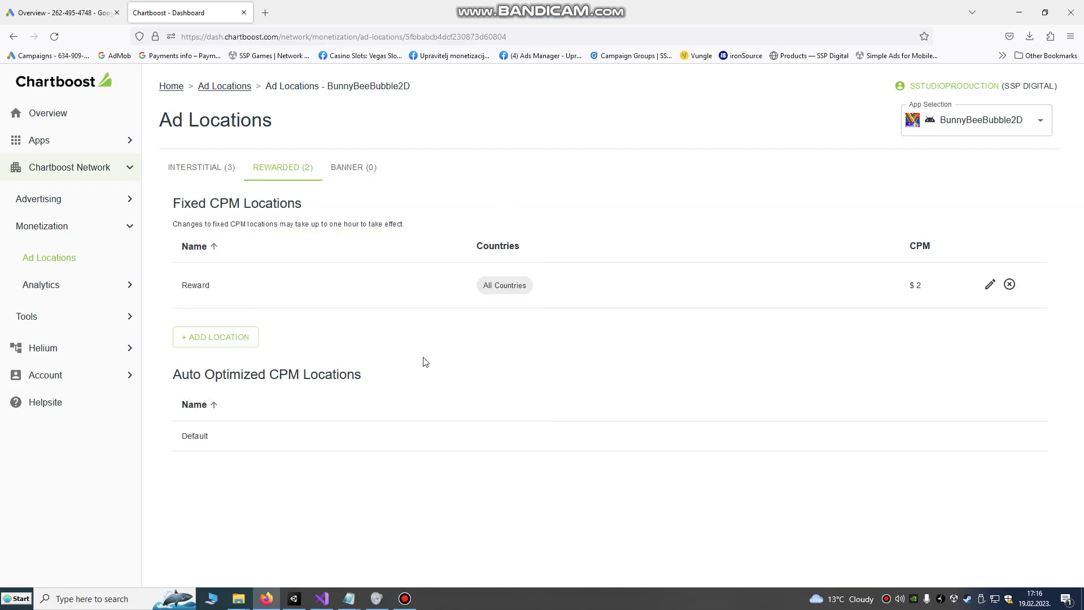
left_click(293, 598)
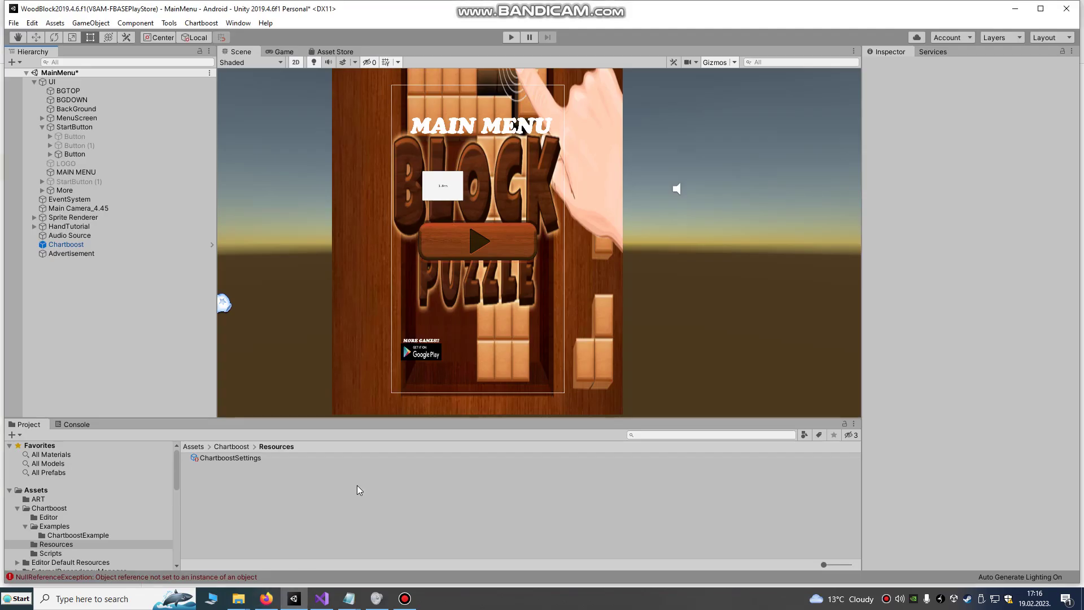